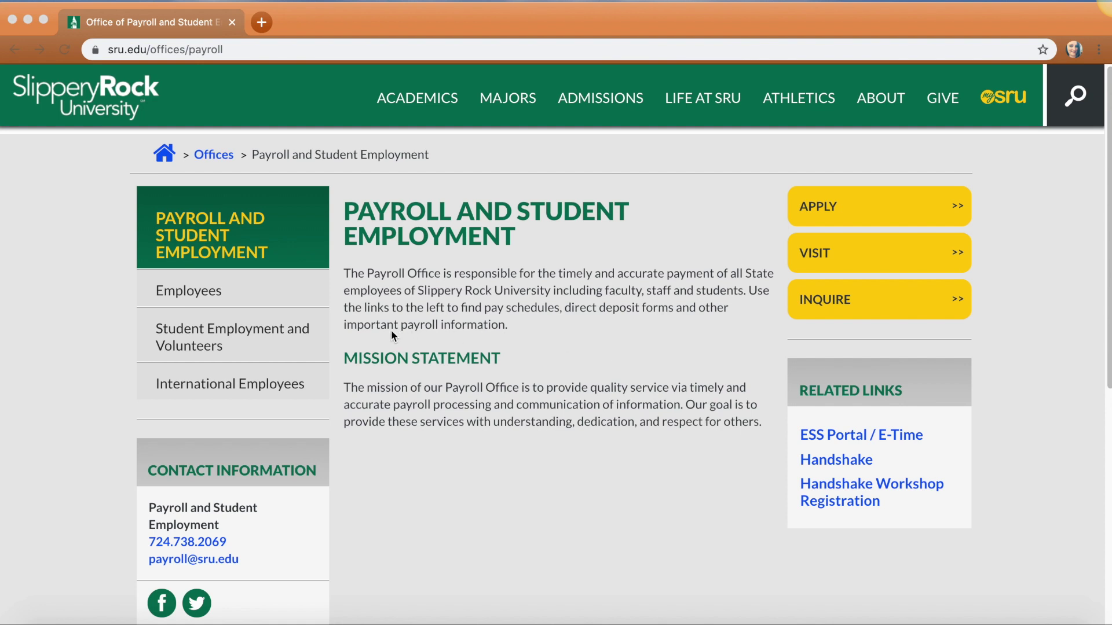
# Go to the Student Employment and Volunteers page from the Payroll and Student Employment sidebar
pyautogui.click(269, 337)
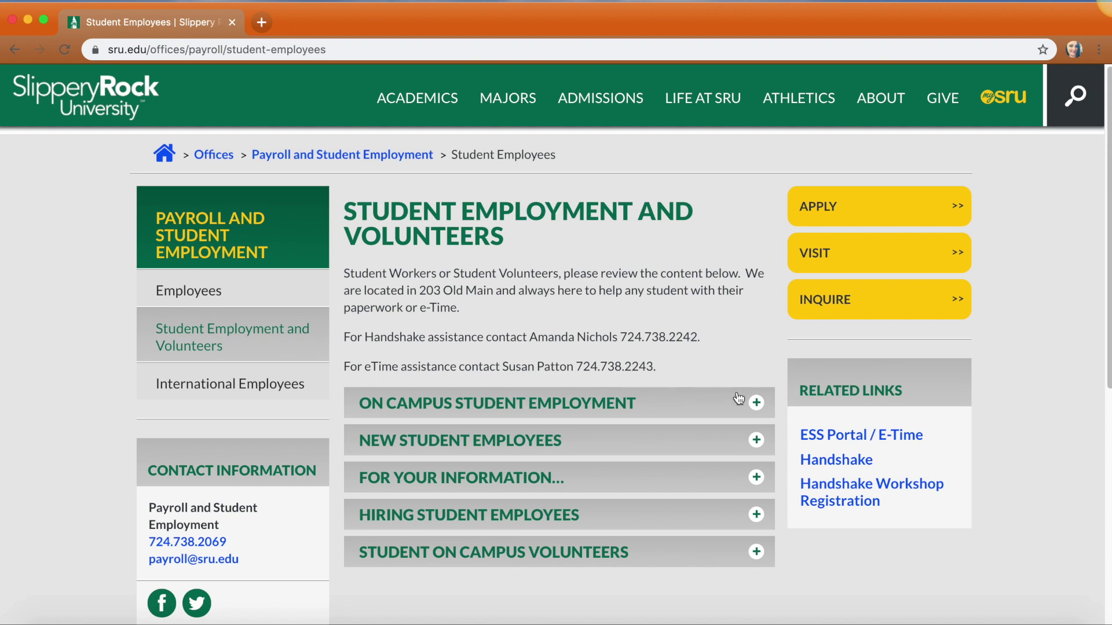
# Expand On Campus Student Employment and launch the Handshake login from its Related Links
pyautogui.click(756, 403)
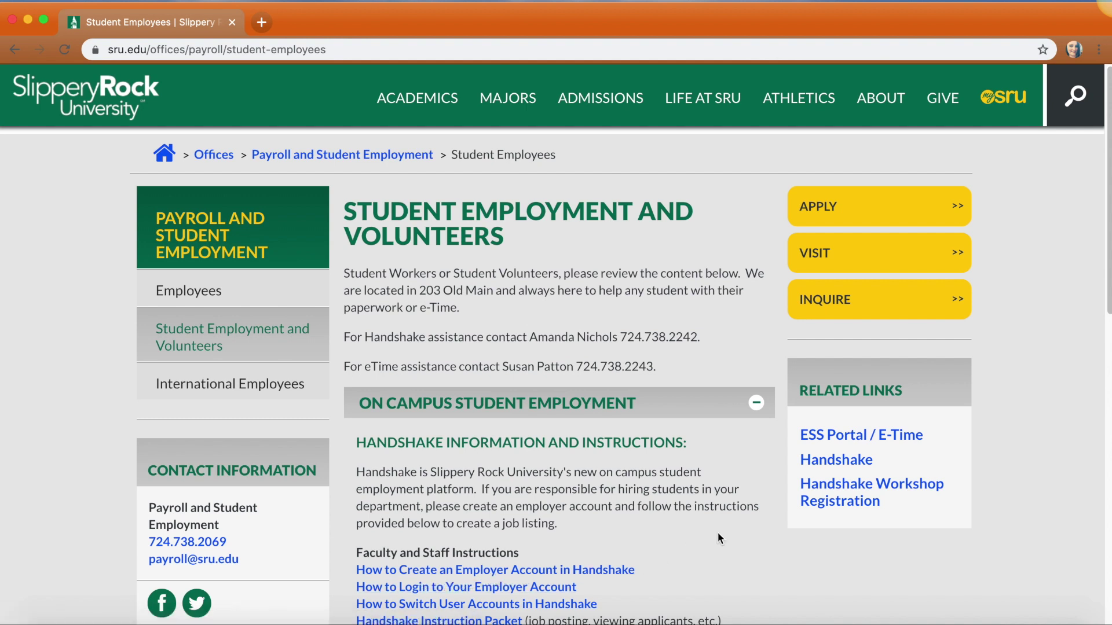
pyautogui.click(808, 467)
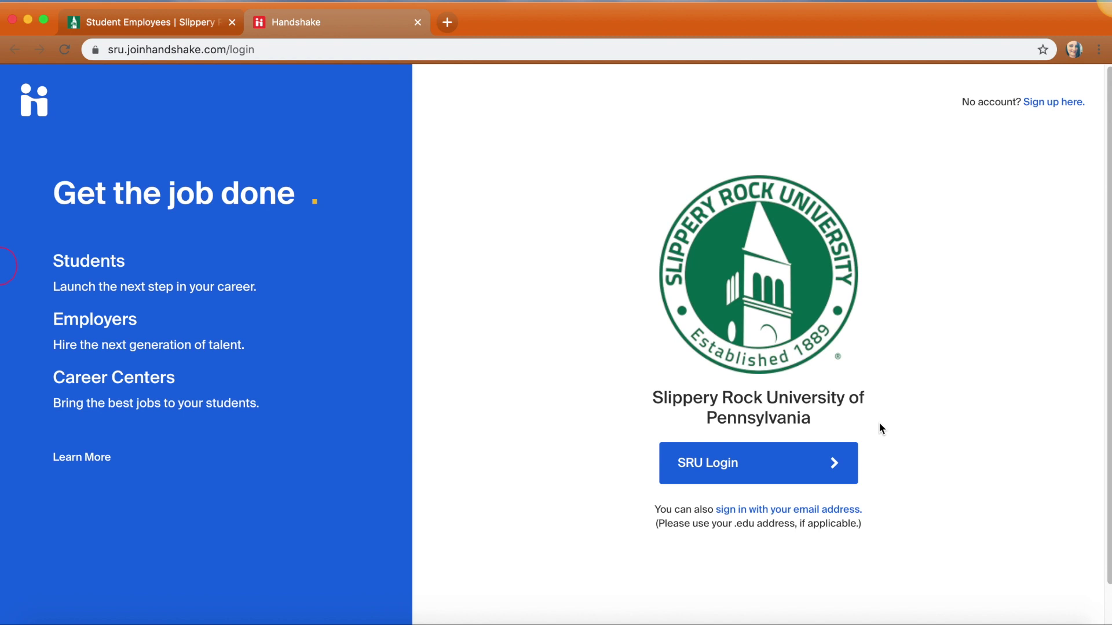
# Sign in via SRU Login with the university username and password, then start a new job posting
pyautogui.click(679, 474)
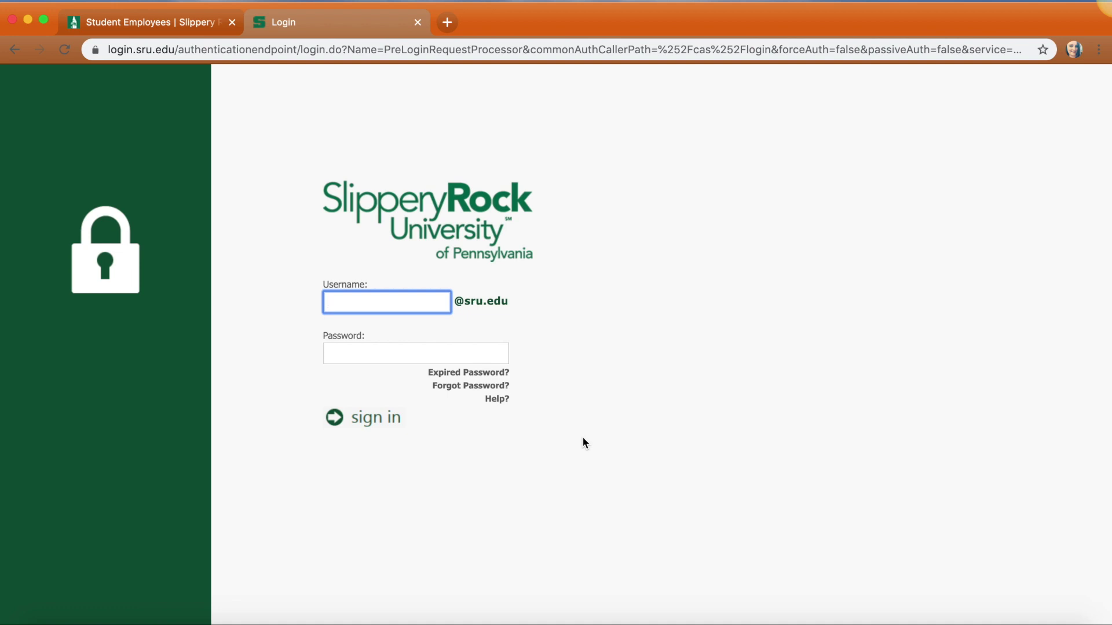
pyautogui.press('Tab')
pyautogui.write('••••••••••')
pyautogui.press('Return')
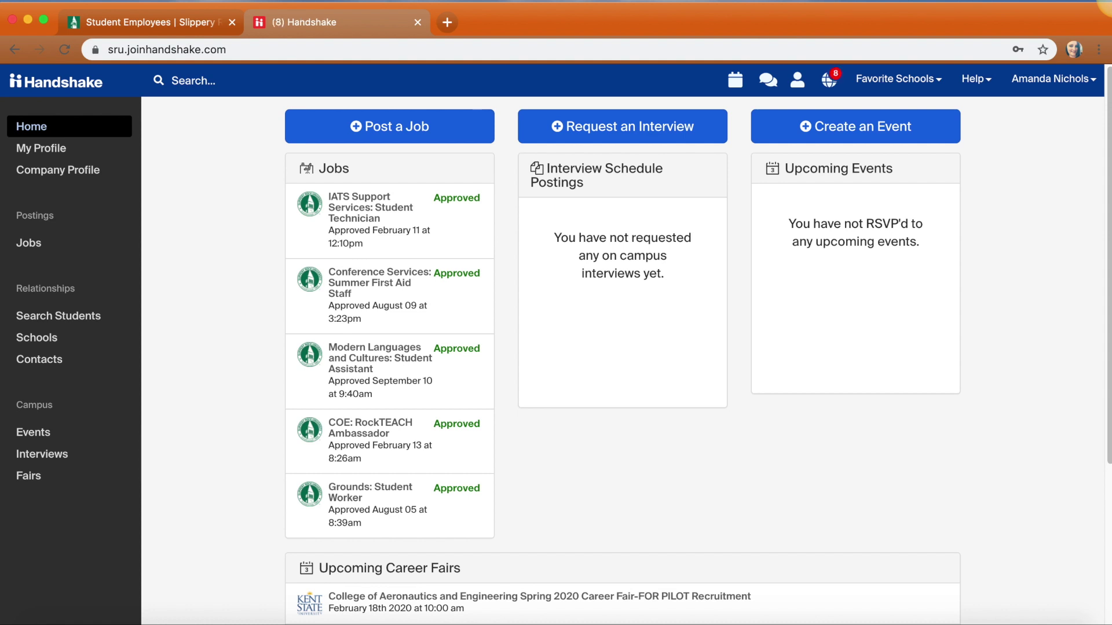
pyautogui.click(416, 143)
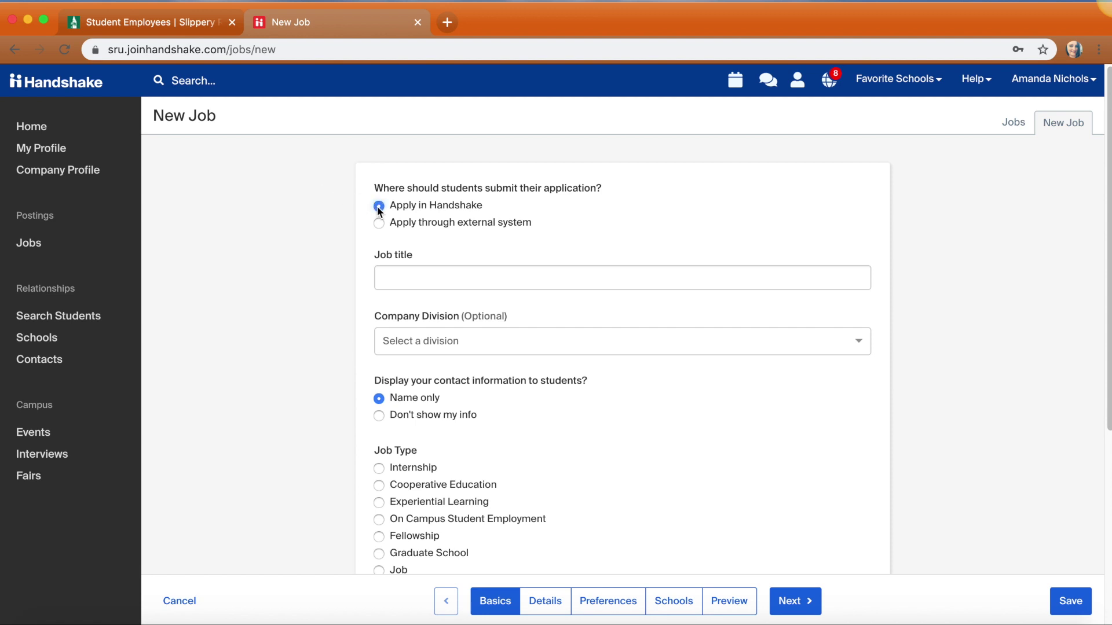
# Title the job 'Payroll and Student Employment: Student Assistant' and pick the Payroll and Student Employment division
pyautogui.click(394, 277)
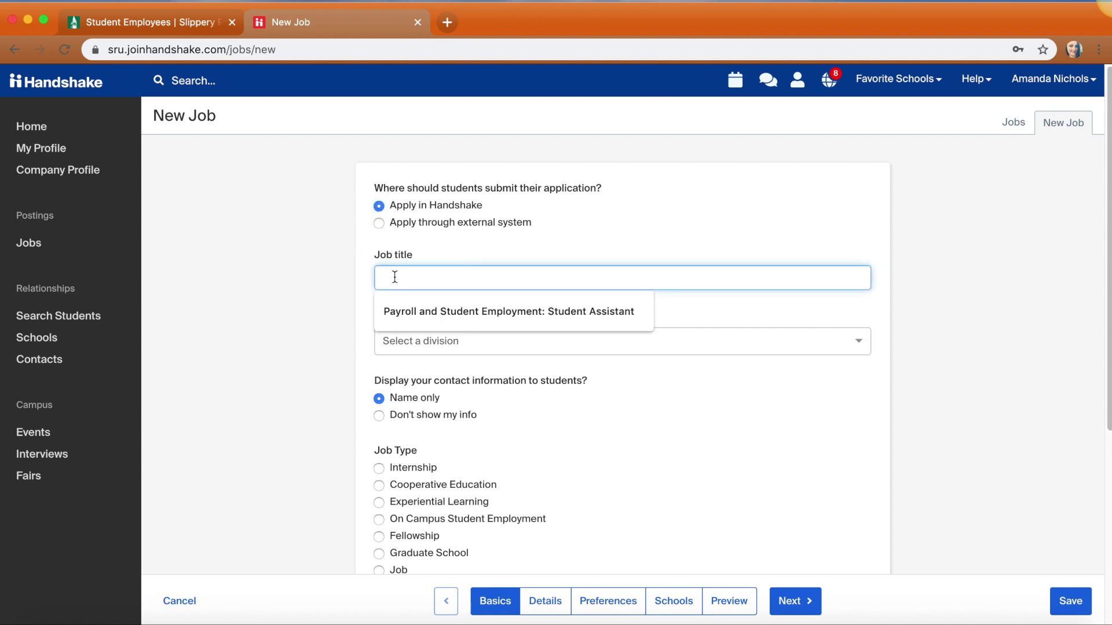
pyautogui.write('Payroll and Student Employment: Stud')
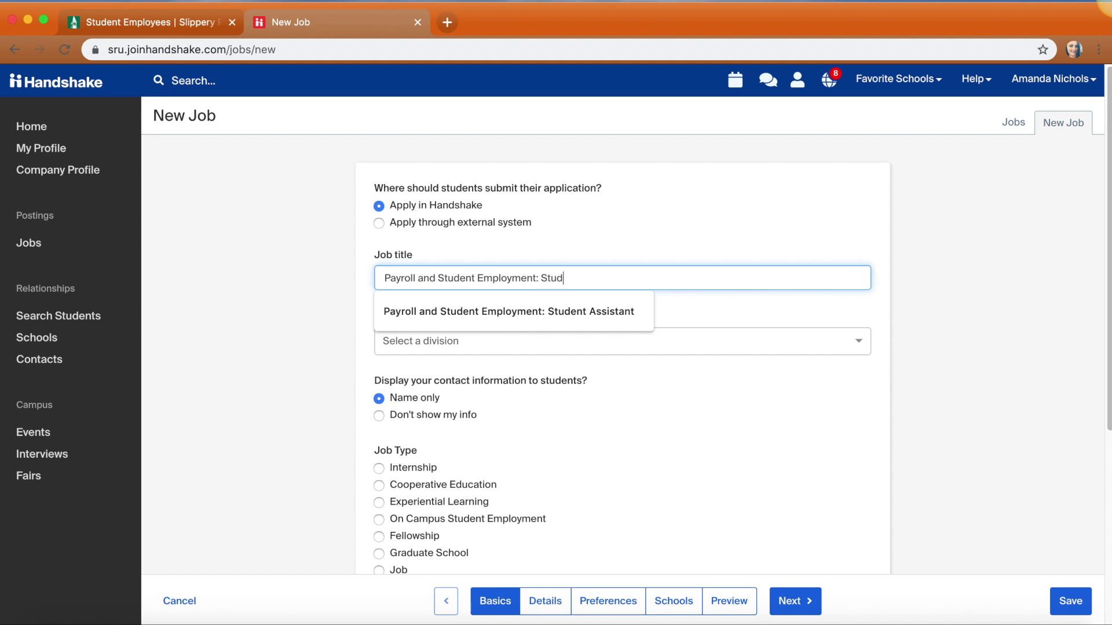
pyautogui.write('ent Assistant')
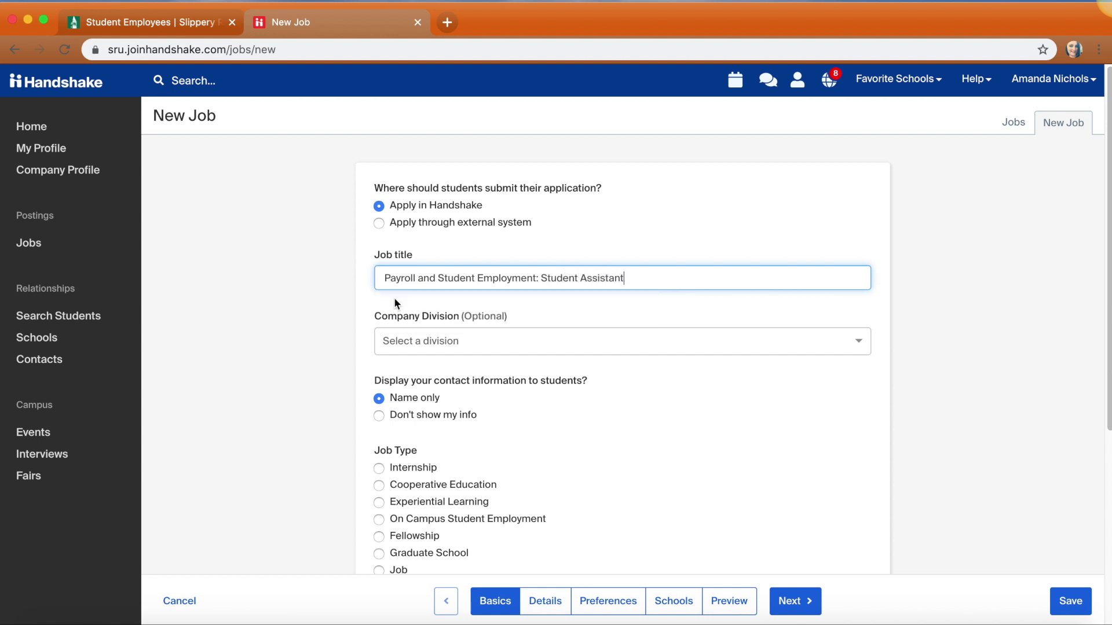
pyautogui.click(400, 341)
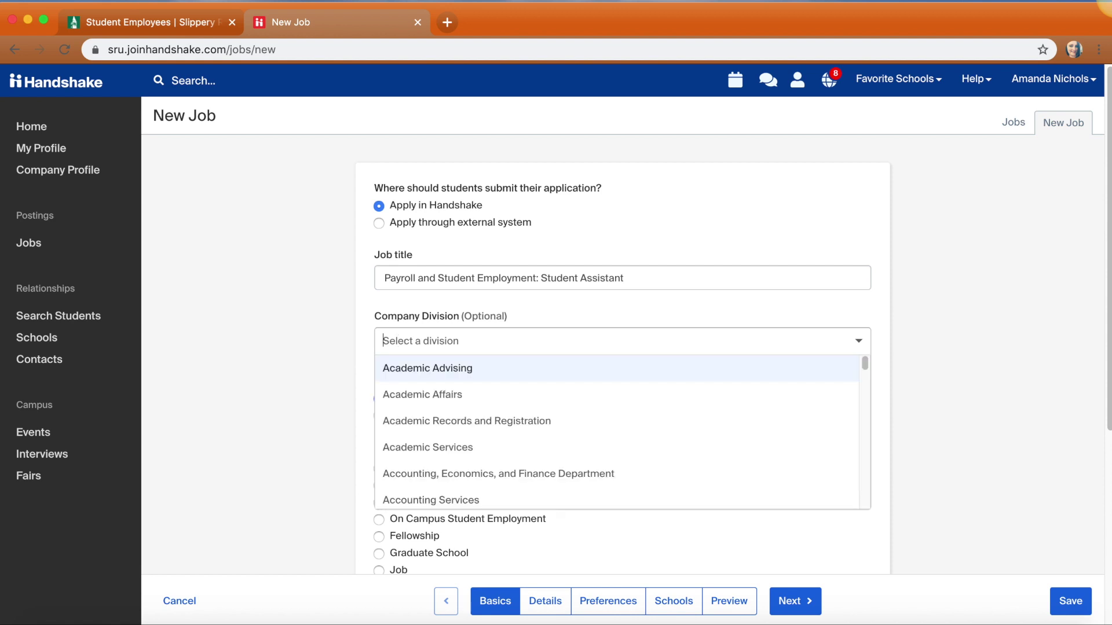
pyautogui.write('Payroll and Stu')
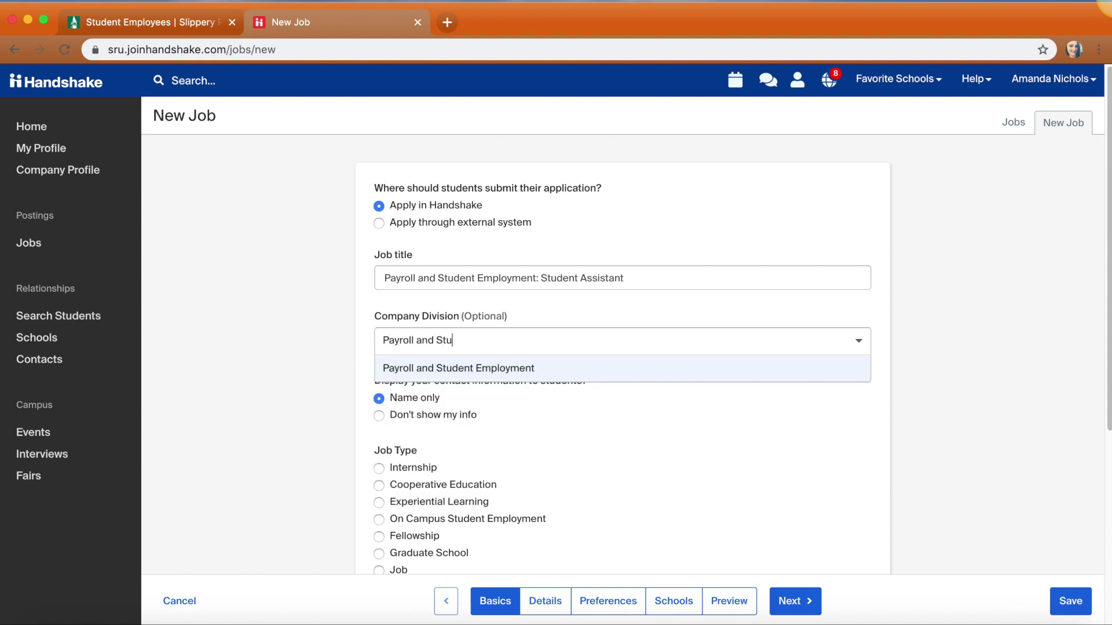
pyautogui.write('dent Employment')
pyautogui.click(359, 346)
pyautogui.click(407, 343)
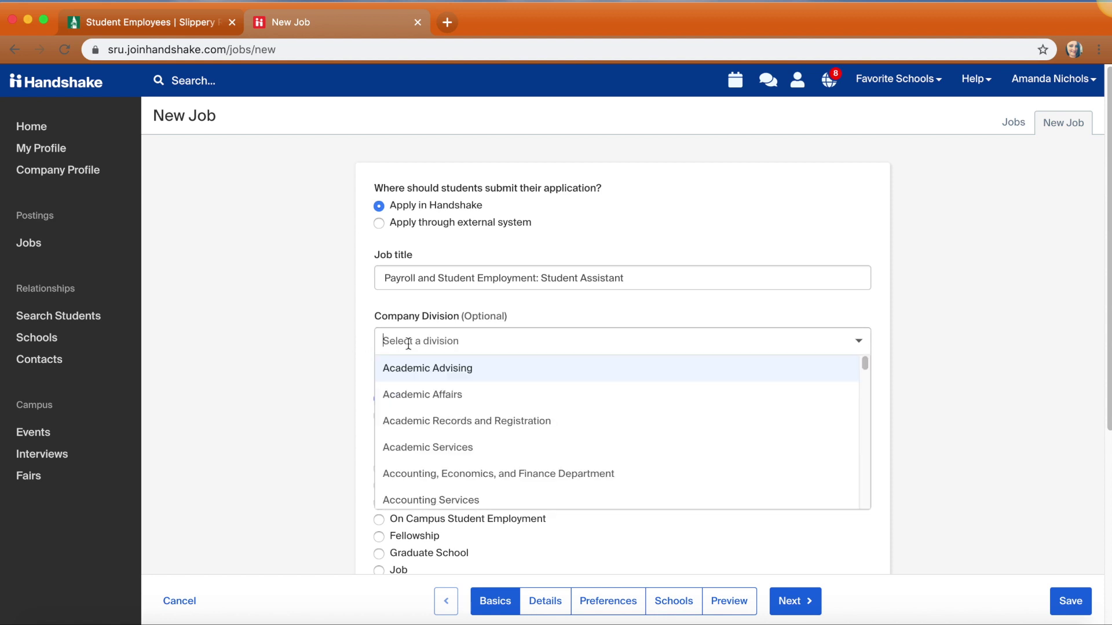
pyautogui.write('payroll')
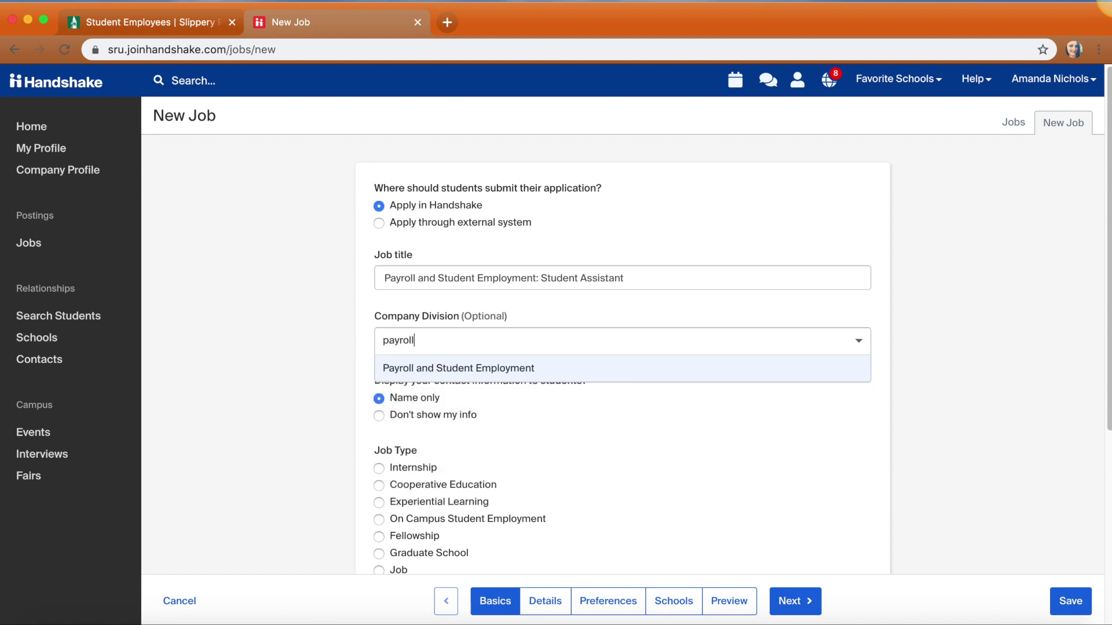
pyautogui.click(539, 369)
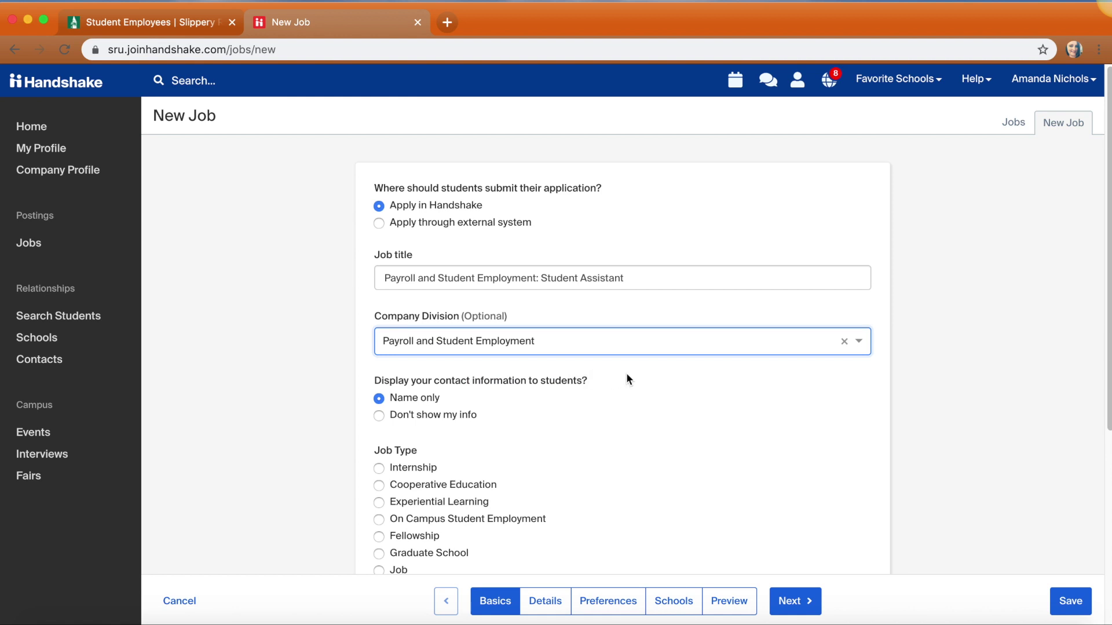
pyautogui.click(378, 399)
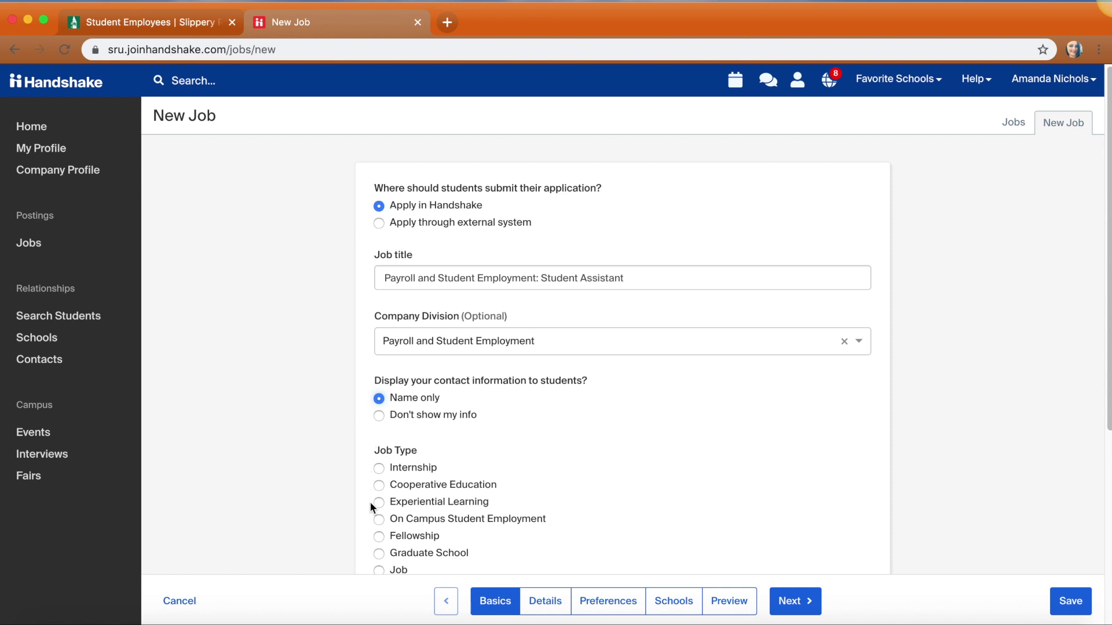
# Choose On Campus Student Employment, Part-Time, Temporary / Seasonal, and Work Study set to No
pyautogui.click(379, 519)
pyautogui.scroll(-1, 985, 396)
pyautogui.scroll(-5, 790, 405)
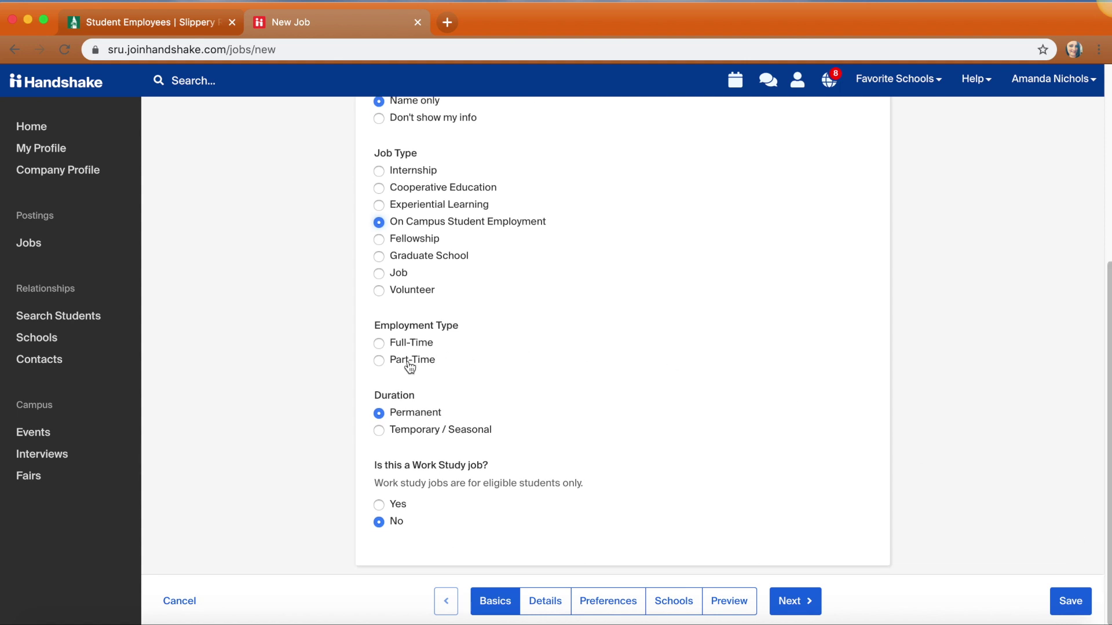
pyautogui.click(409, 366)
pyautogui.click(379, 430)
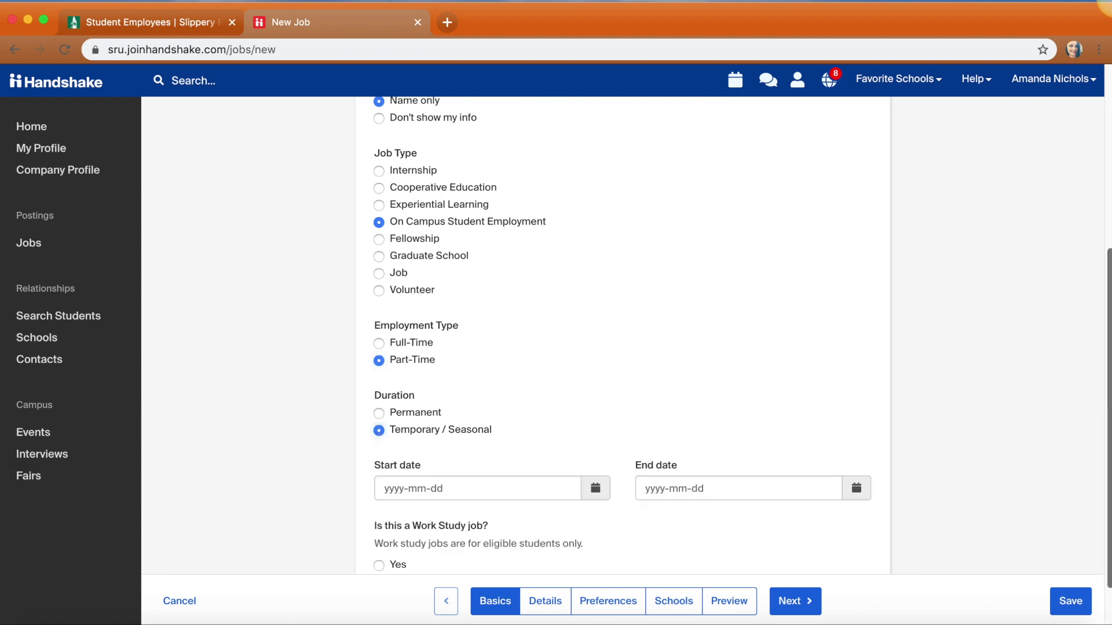
pyautogui.scroll(-2, 622, 347)
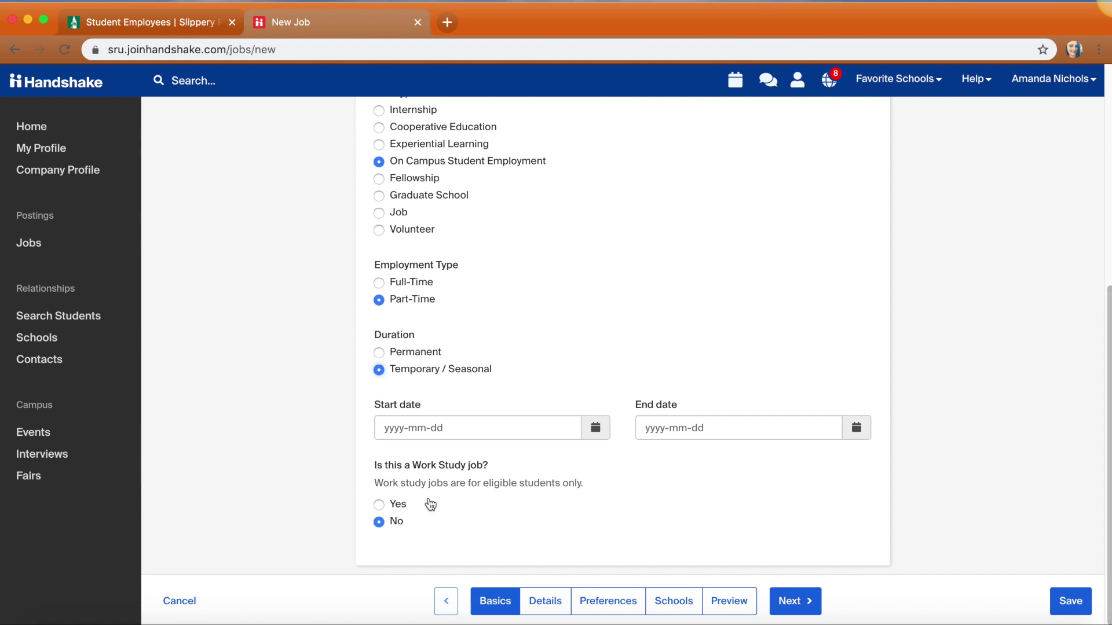
pyautogui.click(377, 522)
# On the Details step, write 'Immediate Hire Spring 2020' and '5-10 hours per week' in the description
pyautogui.click(787, 603)
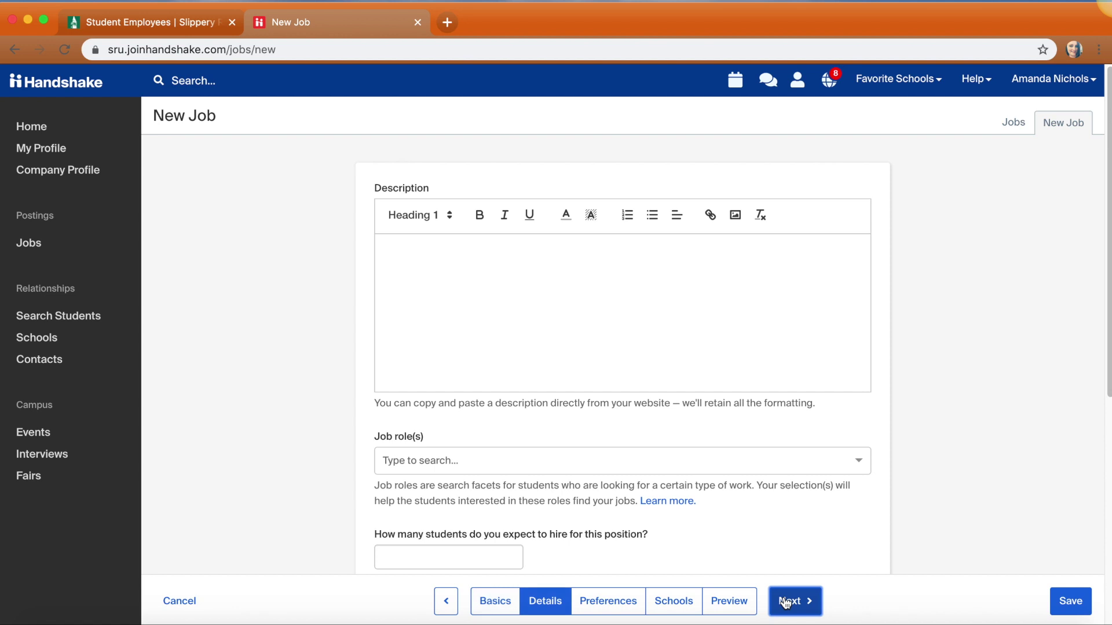
pyautogui.write('Immi')
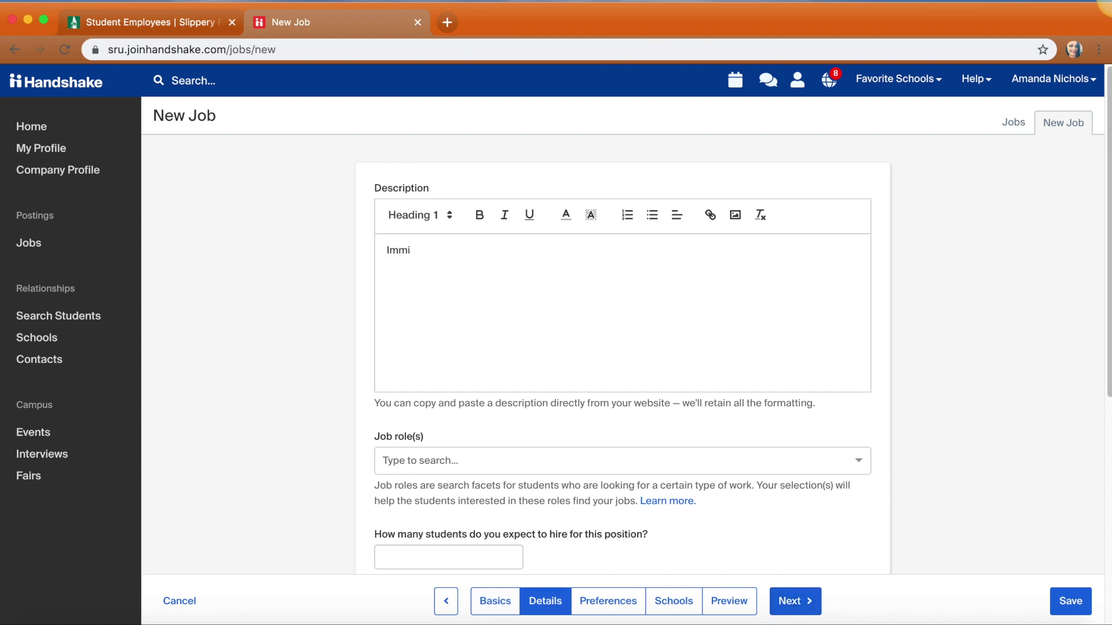
pyautogui.press('BackSpace')
pyautogui.write('ediate Hire Spring 2020')
pyautogui.press('Return')
pyautogui.write('5-10 hours per weel')
pyautogui.press('Return')
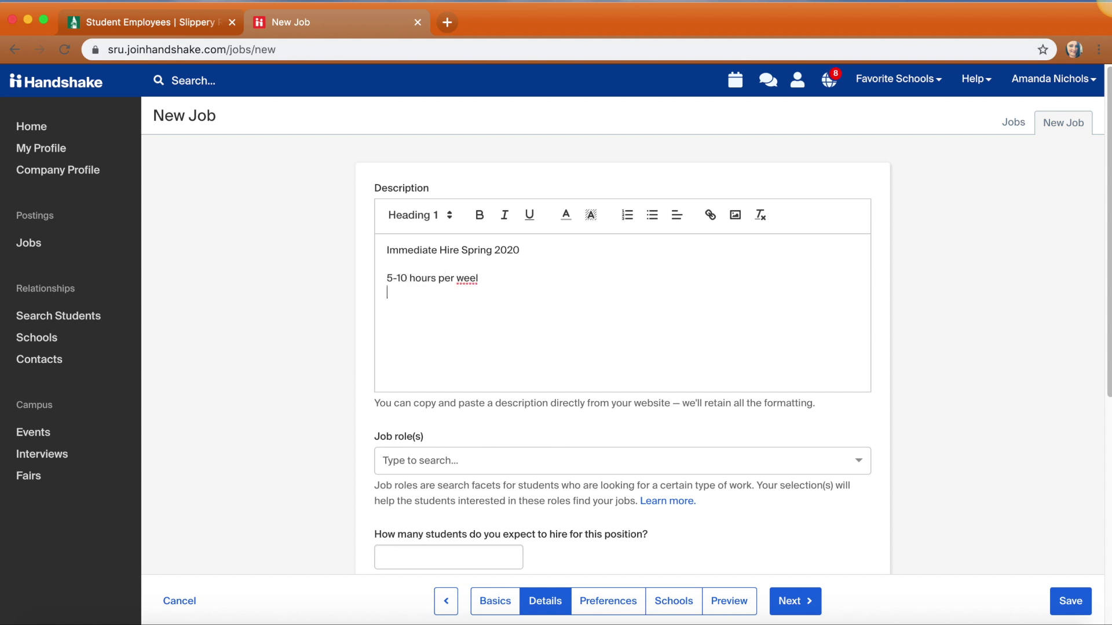
pyautogui.press('BackSpace')
pyautogui.press('BackSpace')
pyautogui.write('k')
# Add description lines 'required skills: excel, customer service, word' and 'preferred business major'
pyautogui.press('Return')
pyautogui.press('Return')
pyautogui.write('required skills: excel, cust')
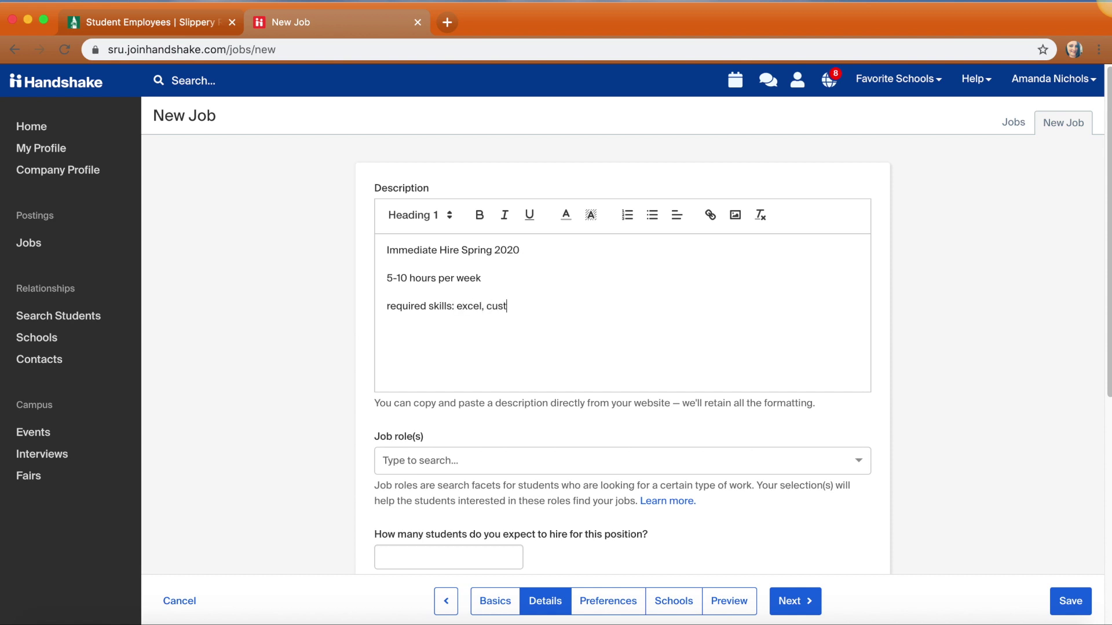
pyautogui.write('omer service, word')
pyautogui.press('Return')
pyautogui.write('pr')
pyautogui.write('re')
pyautogui.press('BackSpace')
pyautogui.press('BackSpace')
pyautogui.write('re')
pyautogui.press('BackSpace')
pyautogui.press('BackSpace')
pyautogui.write('referred business manj')
pyautogui.press('BackSpace')
pyautogui.press('BackSpace')
pyautogui.write('jor')
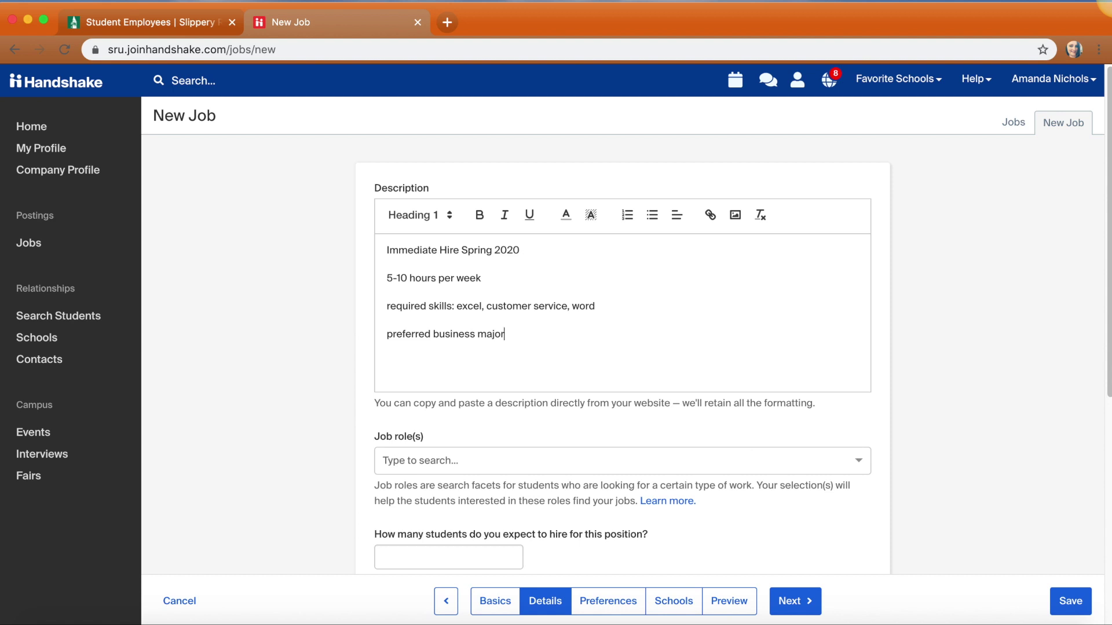
# Add the Accountants (General) and Administrative Services Managers job roles and set 2 expected hires
pyautogui.click(418, 460)
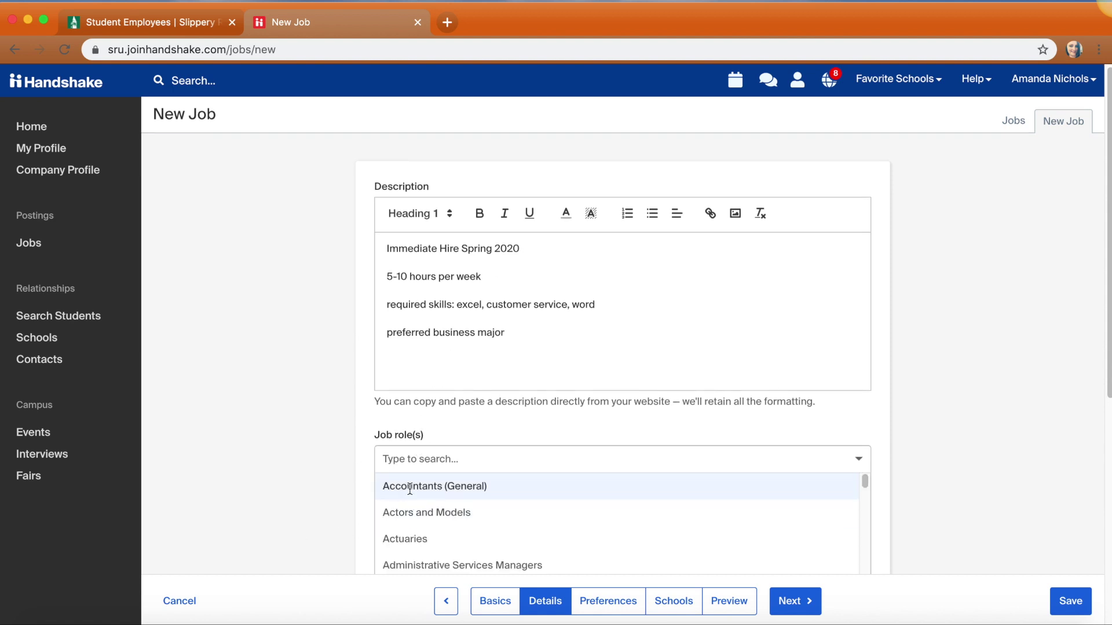
pyautogui.click(411, 486)
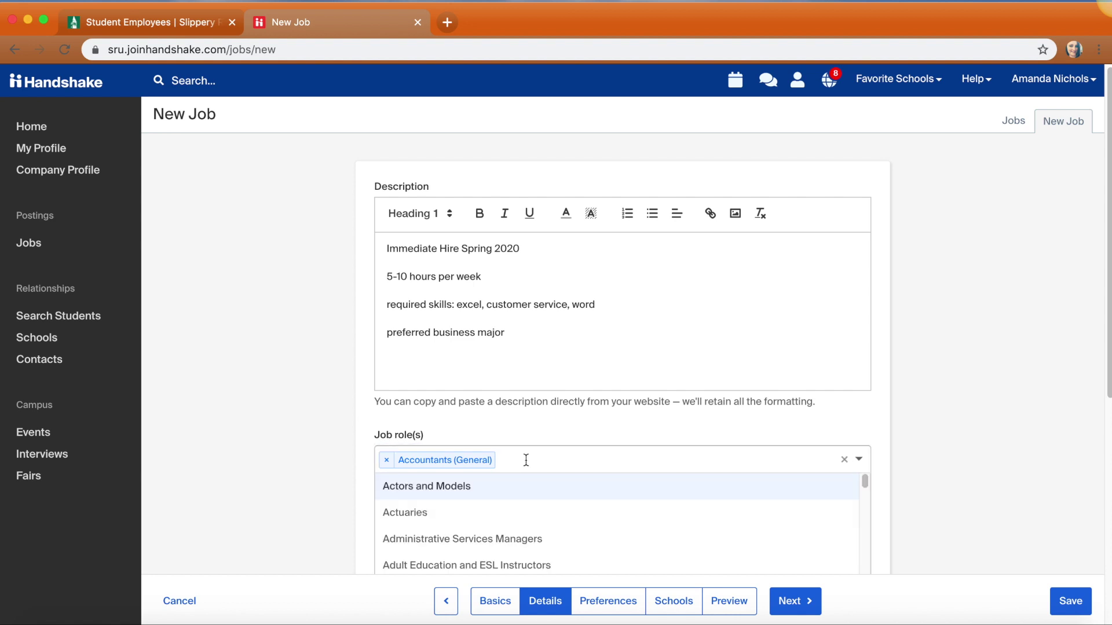
pyautogui.write('service')
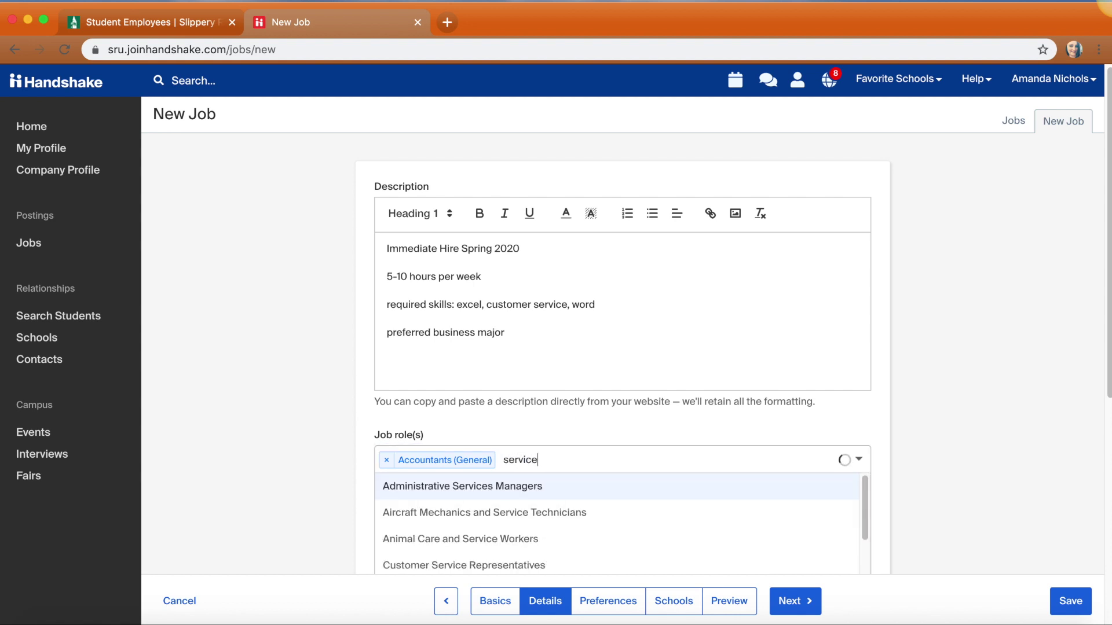
pyautogui.click(528, 487)
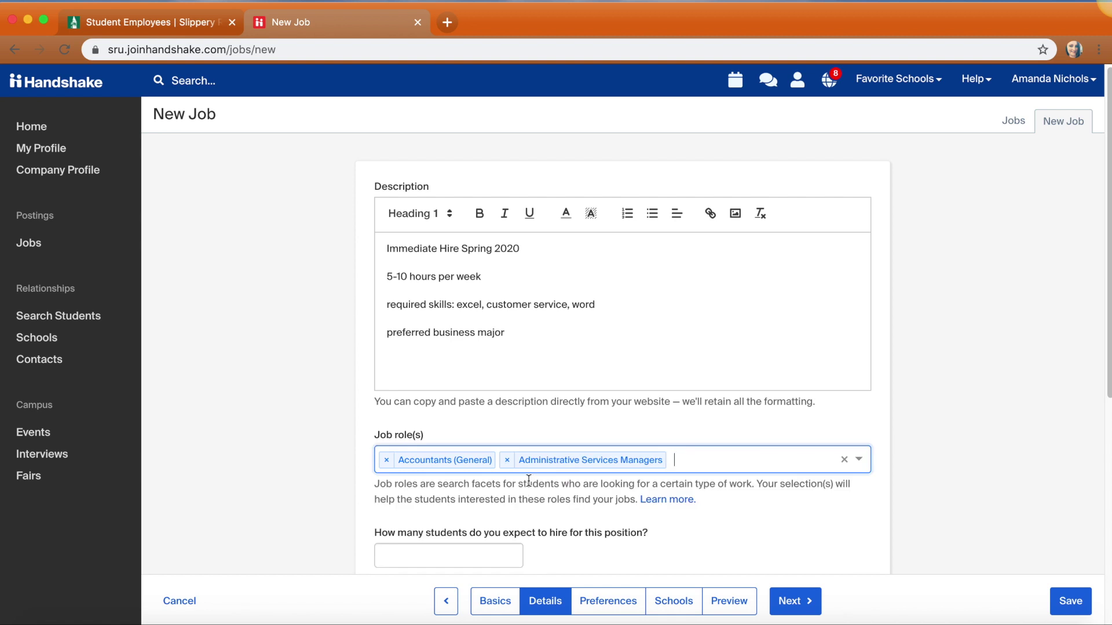
pyautogui.click(1009, 449)
pyautogui.click(480, 559)
pyautogui.write('2')
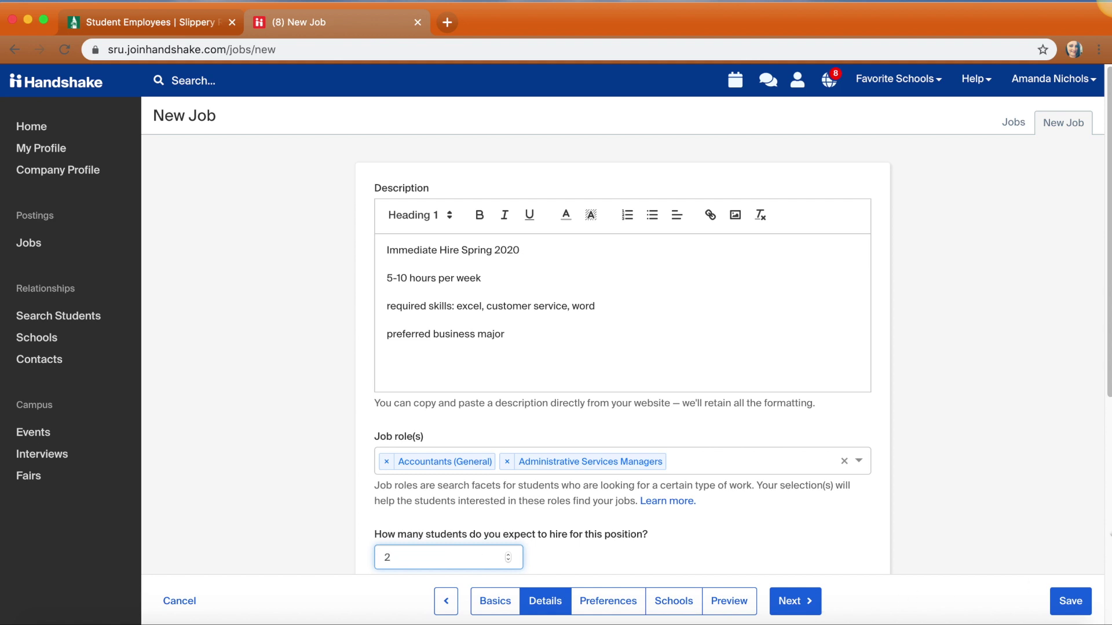
pyautogui.scroll(-7, 1108, 382)
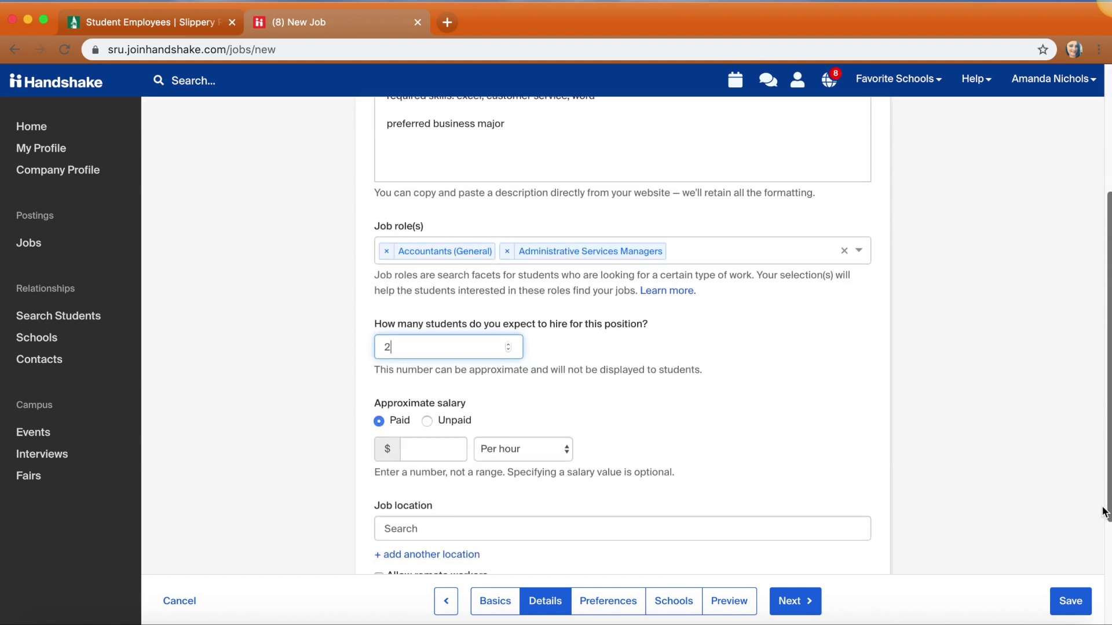
# Set the hourly salary to 7.25 and the job location to Slippery Rock, Pennsylvania
pyautogui.click(425, 278)
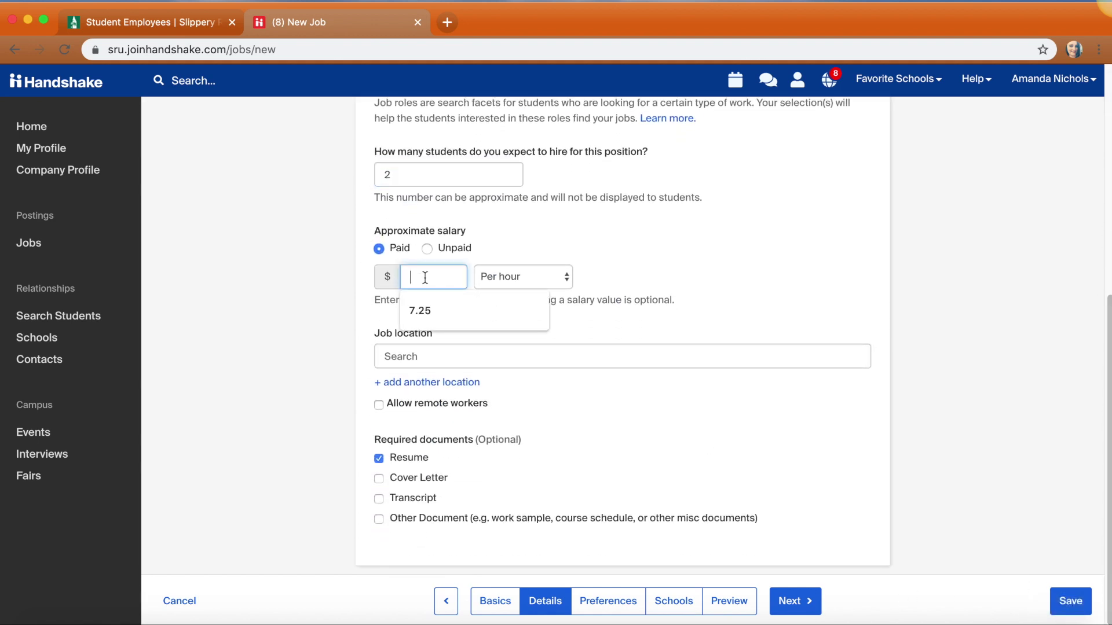
pyautogui.write('7.25')
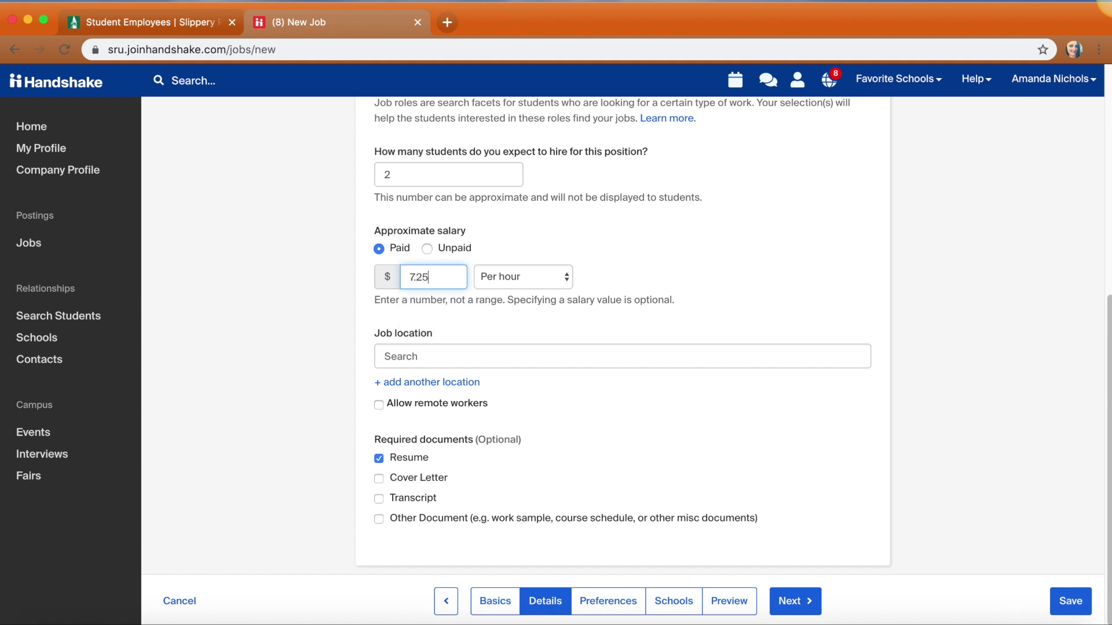
pyautogui.click(436, 354)
pyautogui.write('slippery')
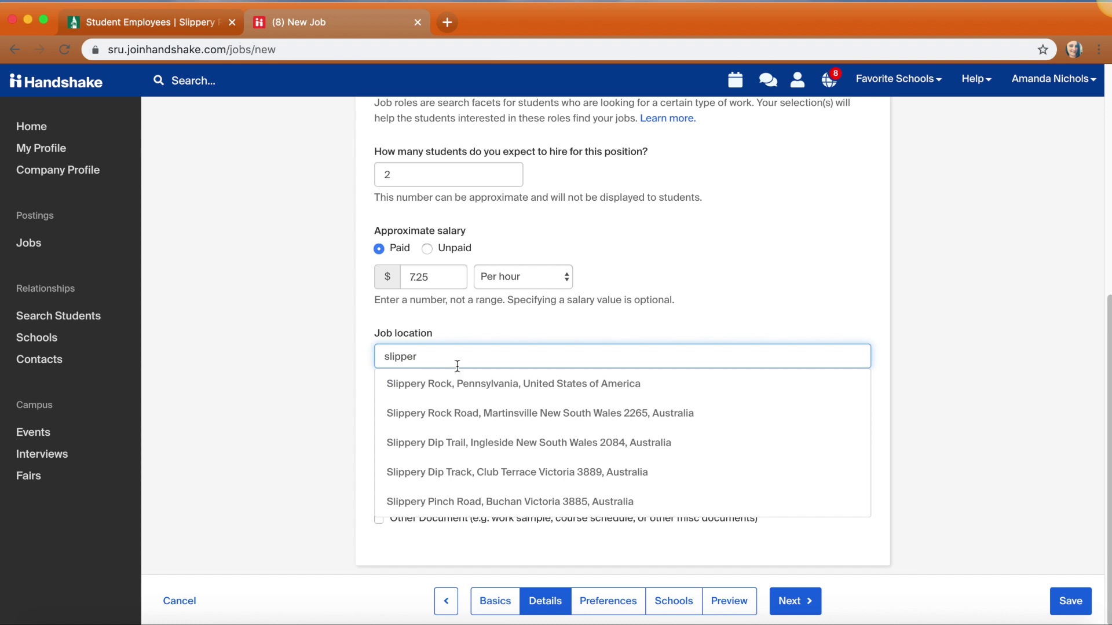
pyautogui.click(483, 384)
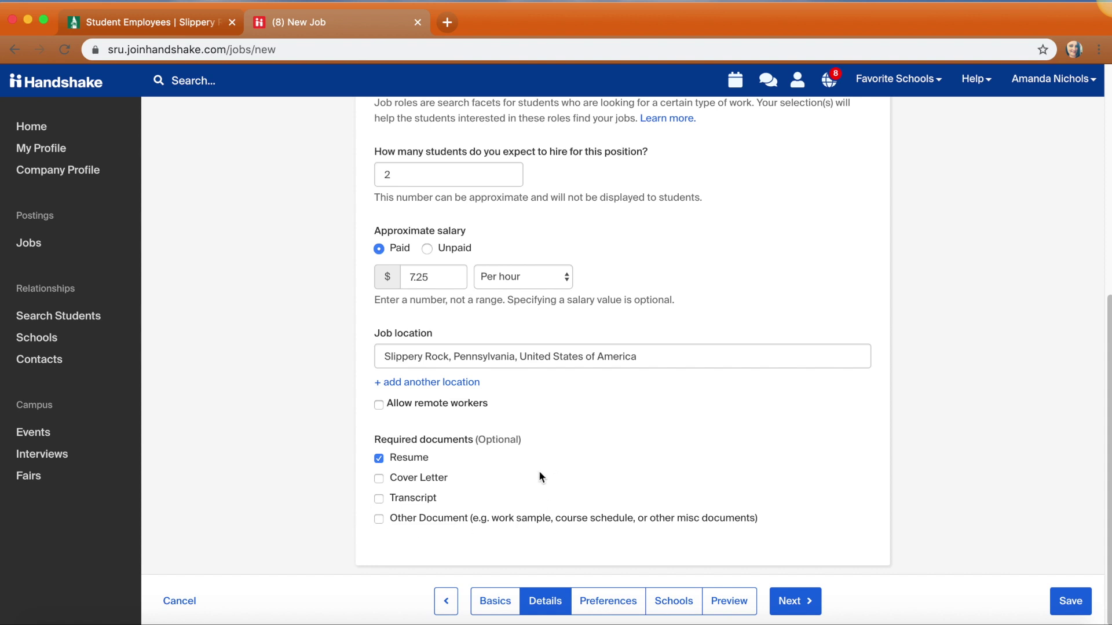
# Require an Other Document named 'work availability' and continue to Preferences
pyautogui.click(379, 519)
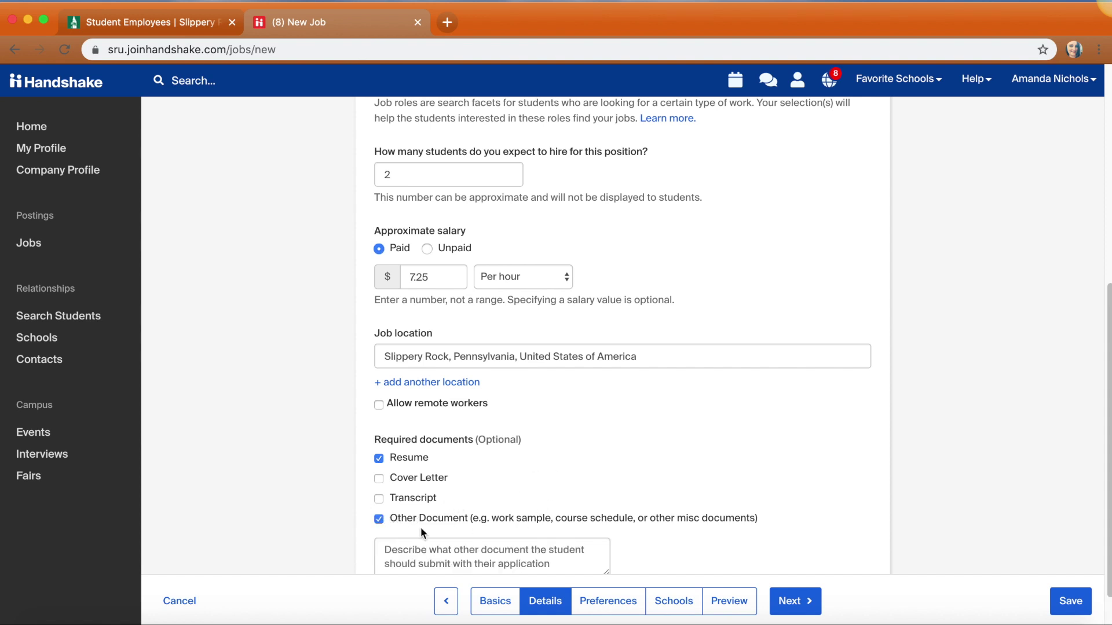
pyautogui.click(424, 549)
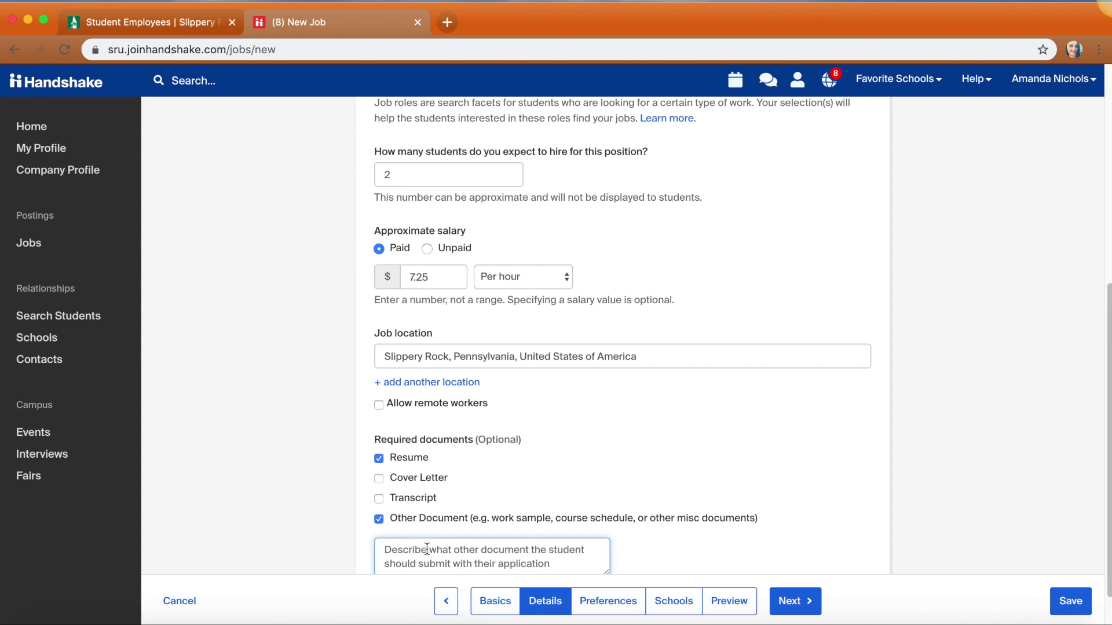
pyautogui.write('work availability')
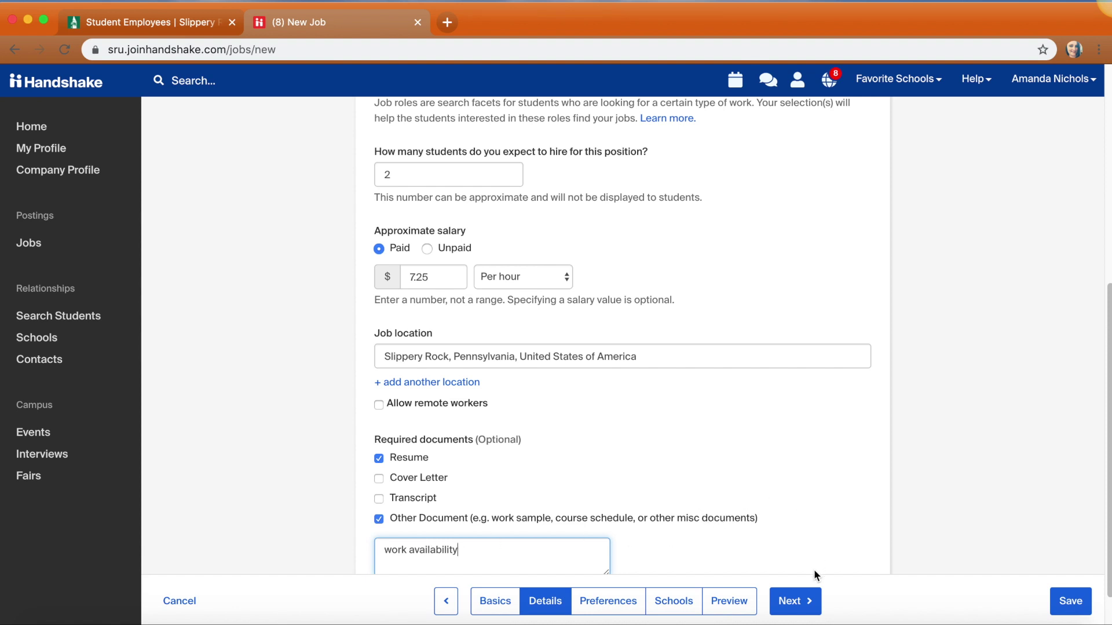
pyautogui.click(802, 611)
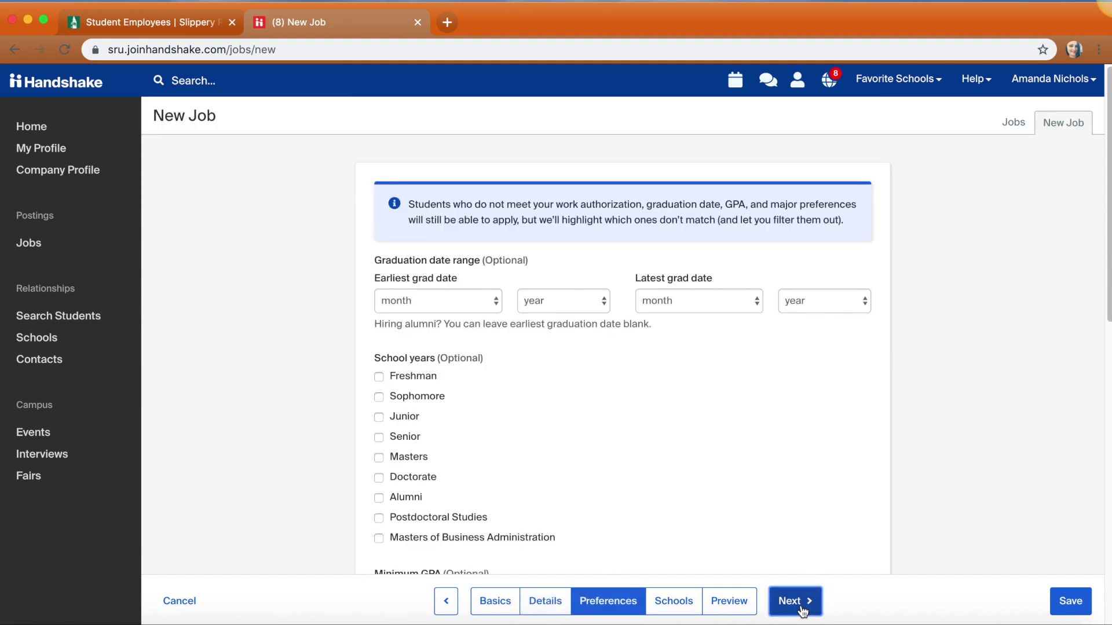
# Prefer Freshman through Senior, minimum GPA 2.5, and Business, Entrepreneurship & Human Resources plus Communications majors
pyautogui.scroll(-5, 659, 322)
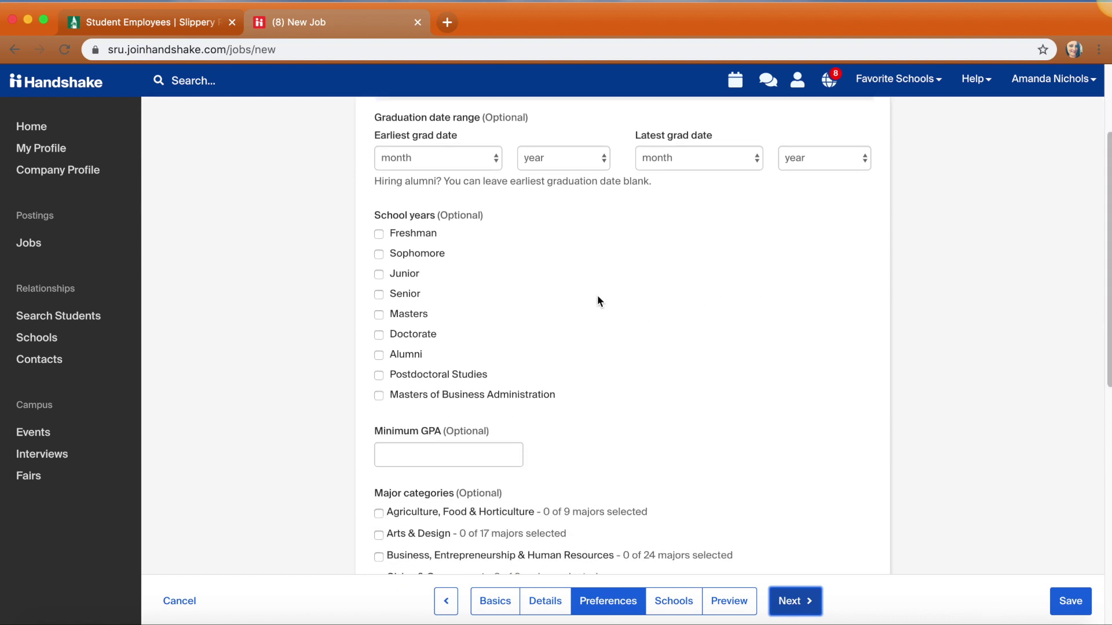
pyautogui.click(379, 235)
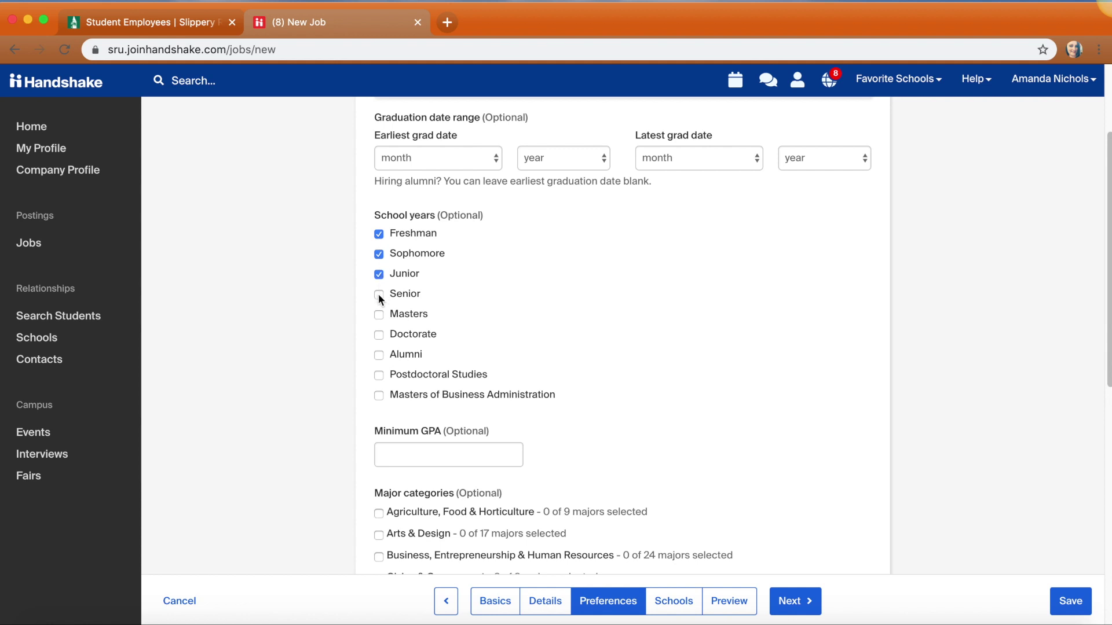
pyautogui.click(413, 451)
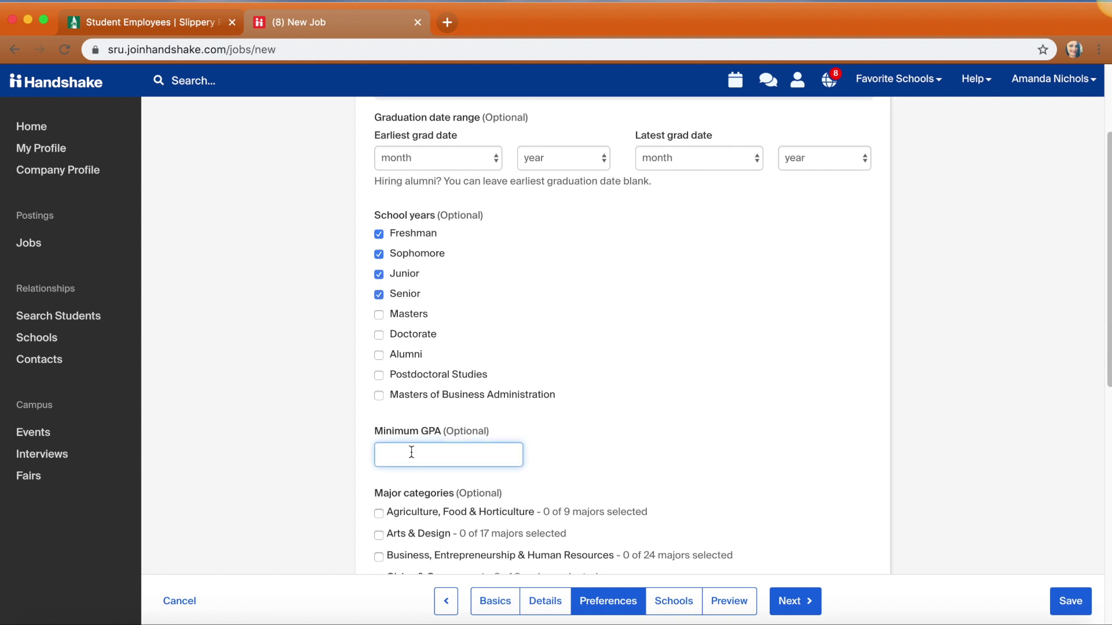
pyautogui.write('2.5')
pyautogui.moveTo(1110, 305); pyautogui.dragTo(1085, 473)
pyautogui.click(377, 212)
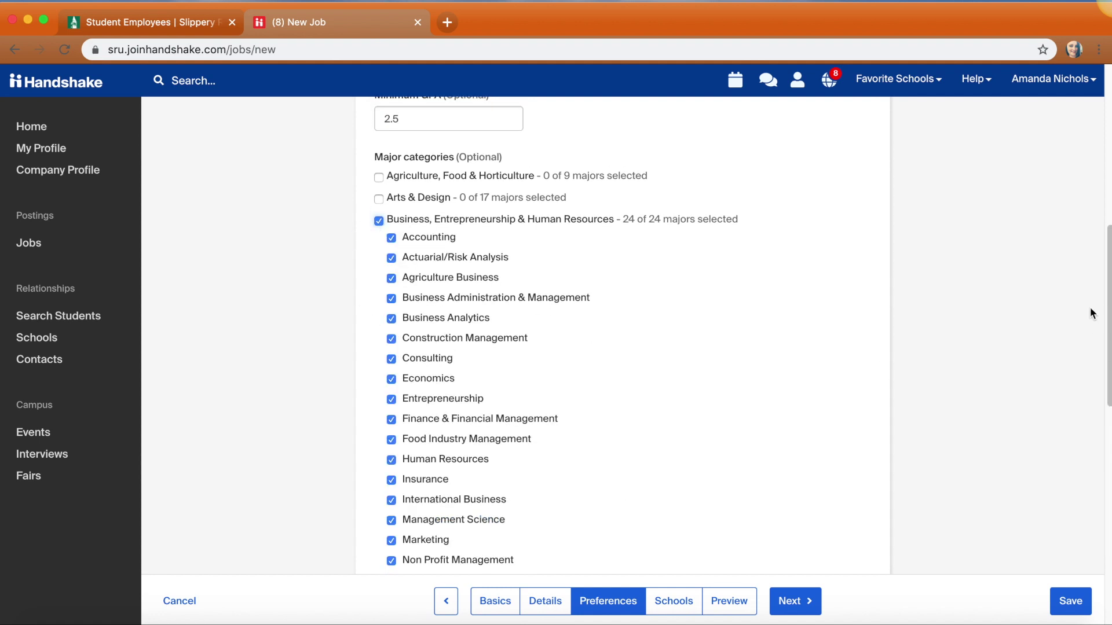
pyautogui.moveTo(1108, 297); pyautogui.dragTo(1103, 403)
pyautogui.click(379, 428)
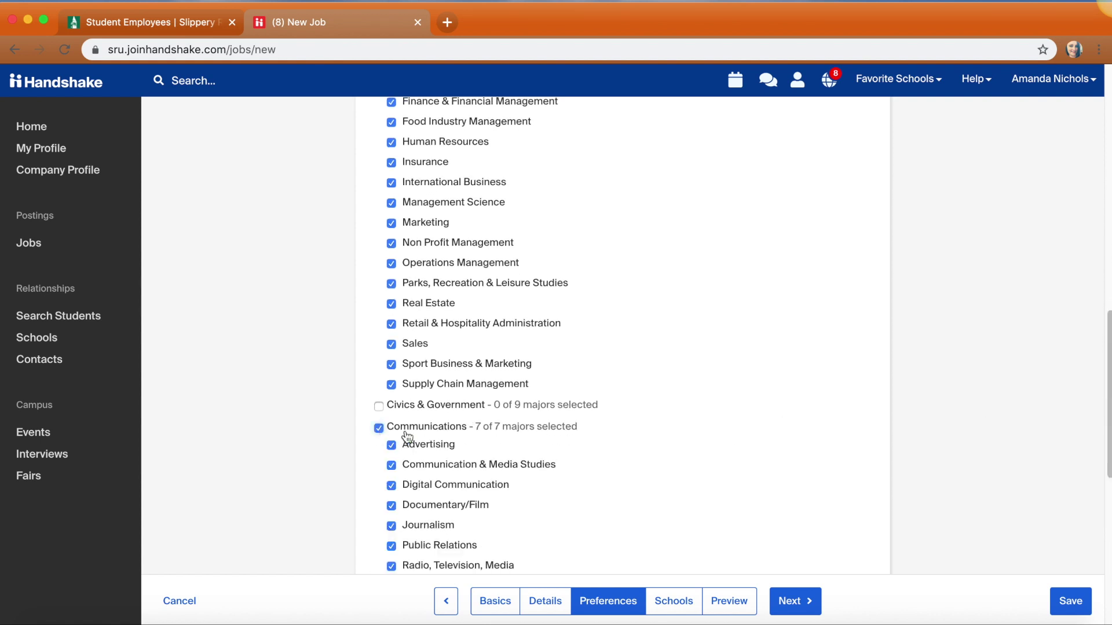
pyautogui.moveTo(1108, 404); pyautogui.dragTo(1108, 554)
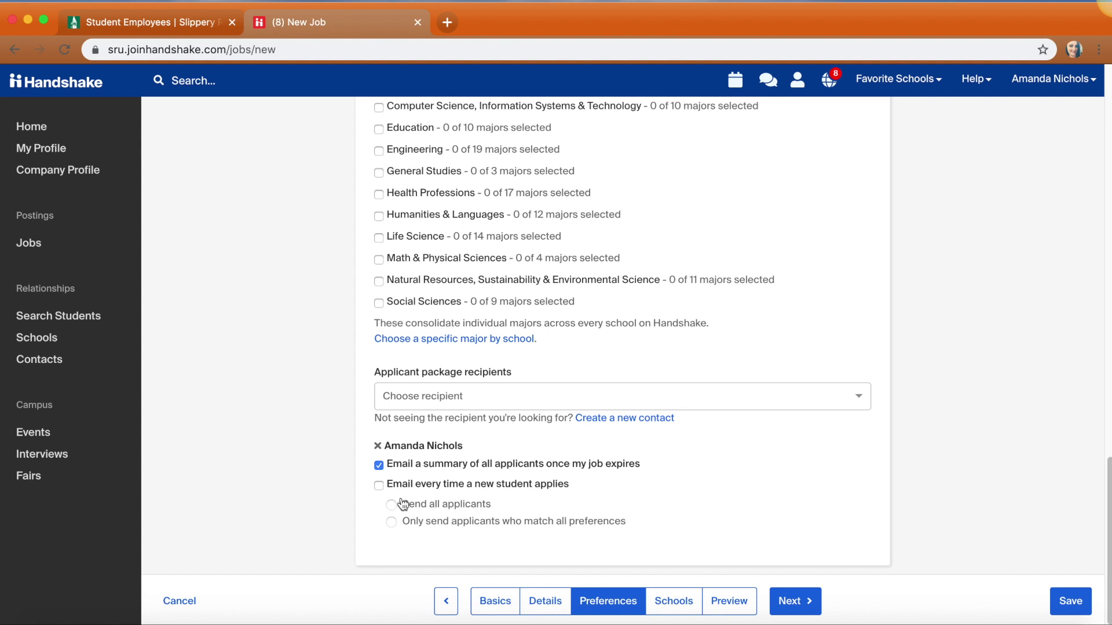
# Enable per-applicant e-mails, add a second recipient with the same option, and continue to Schools
pyautogui.click(377, 486)
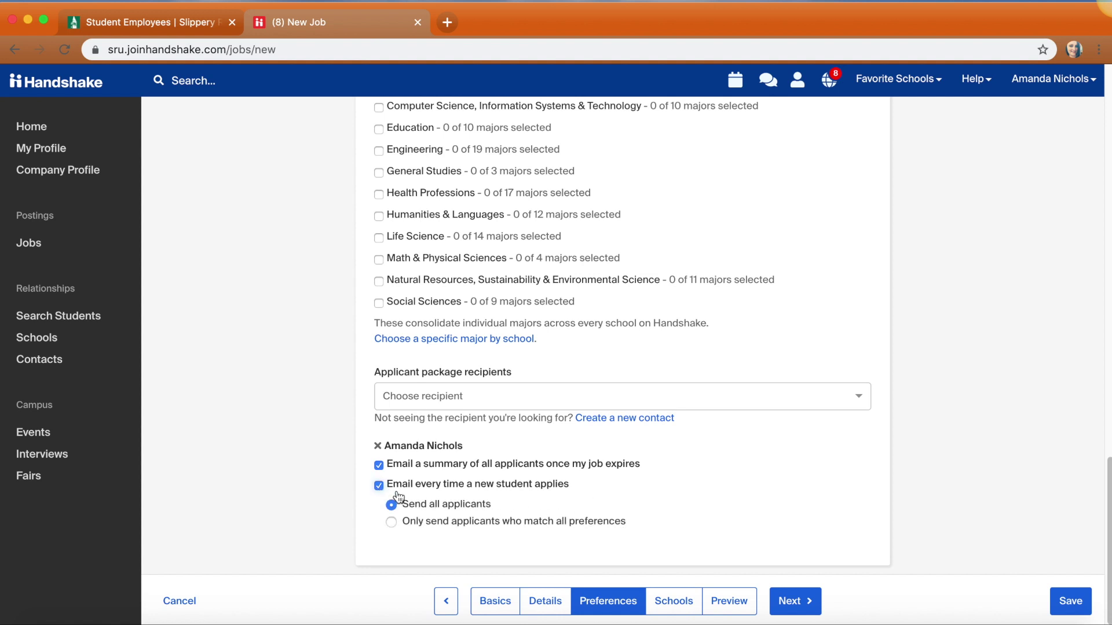
pyautogui.click(567, 396)
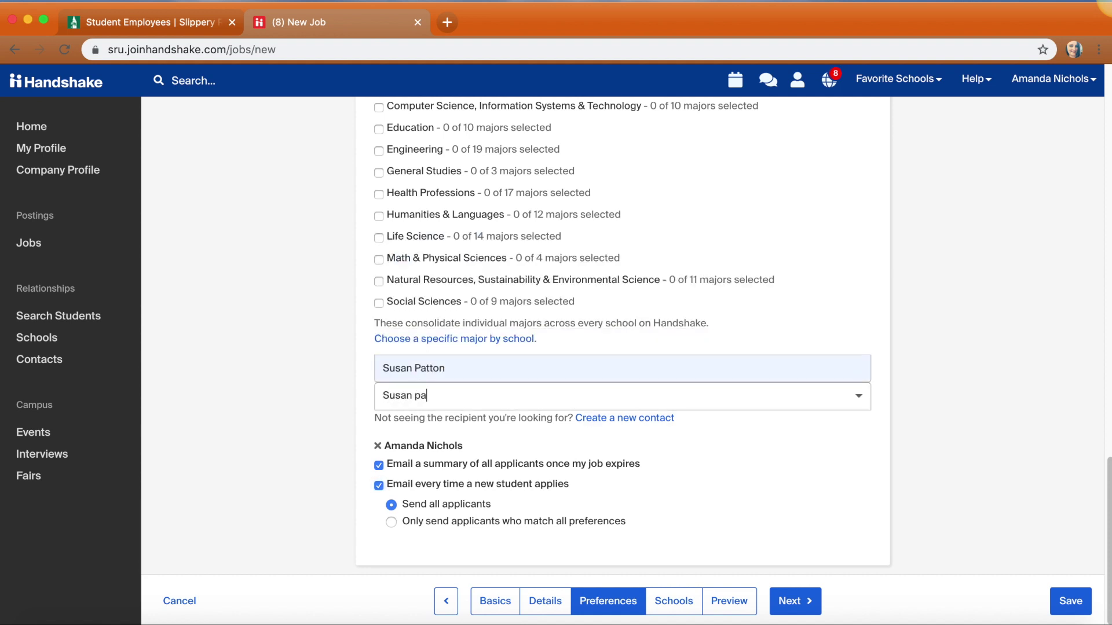
pyautogui.click(556, 373)
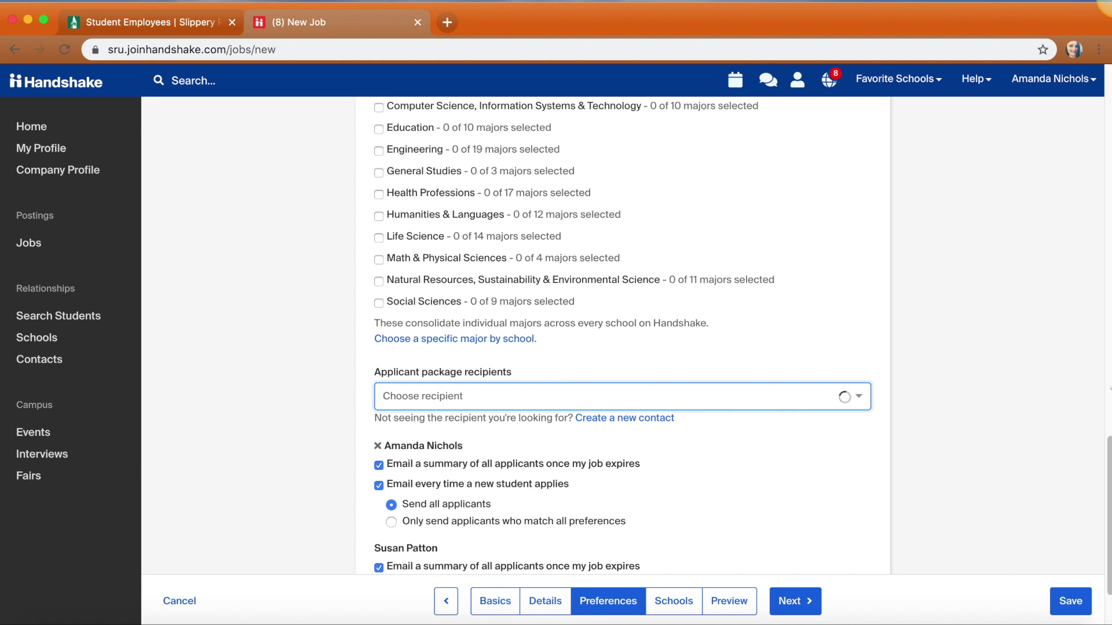
pyautogui.scroll(-3, 1105, 447)
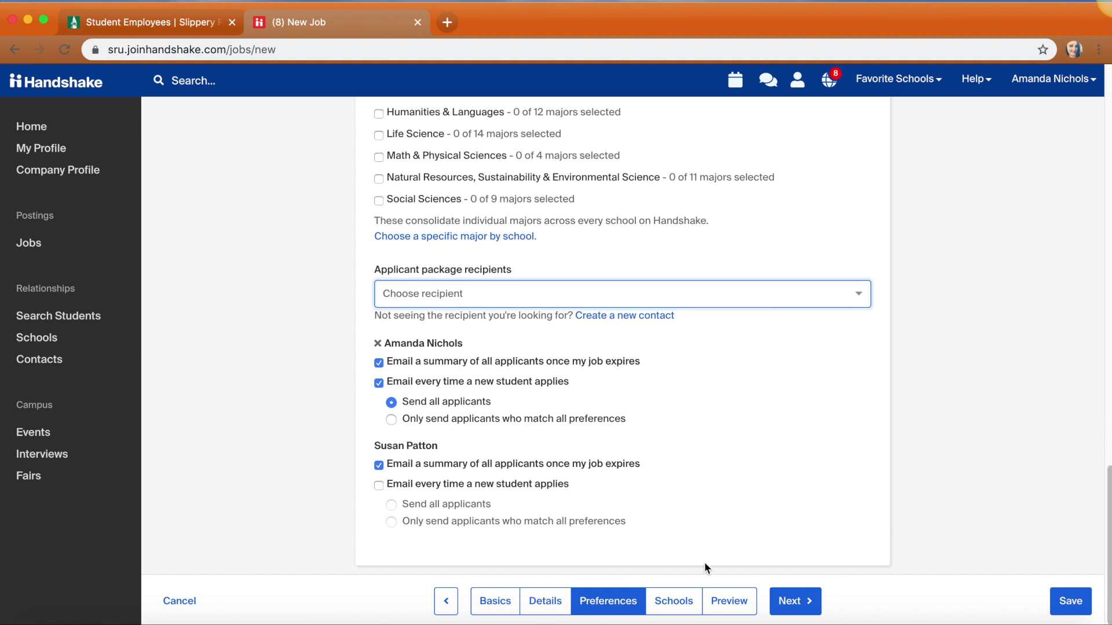
pyautogui.click(378, 485)
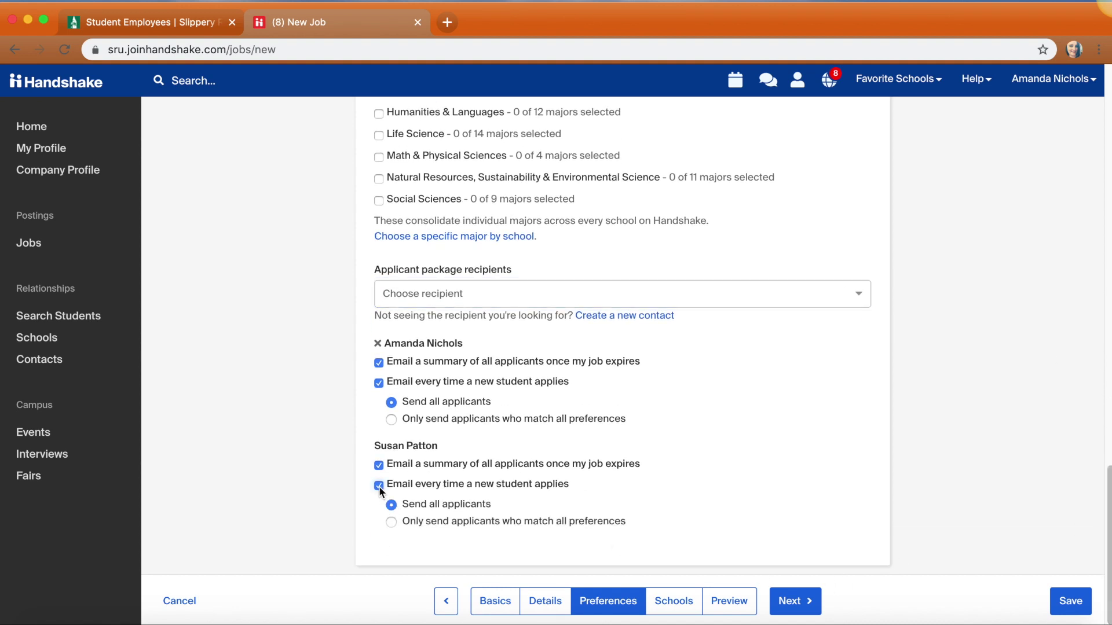
pyautogui.click(795, 612)
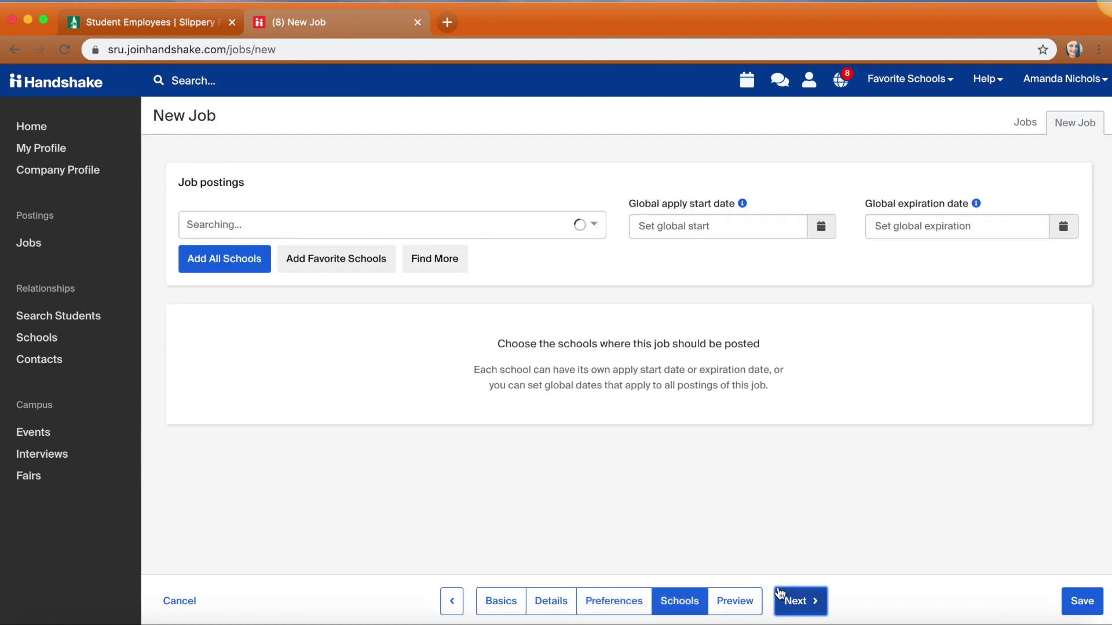
# Search for and add Slippery Rock University of Pennsylvania as the posting school
pyautogui.click(241, 226)
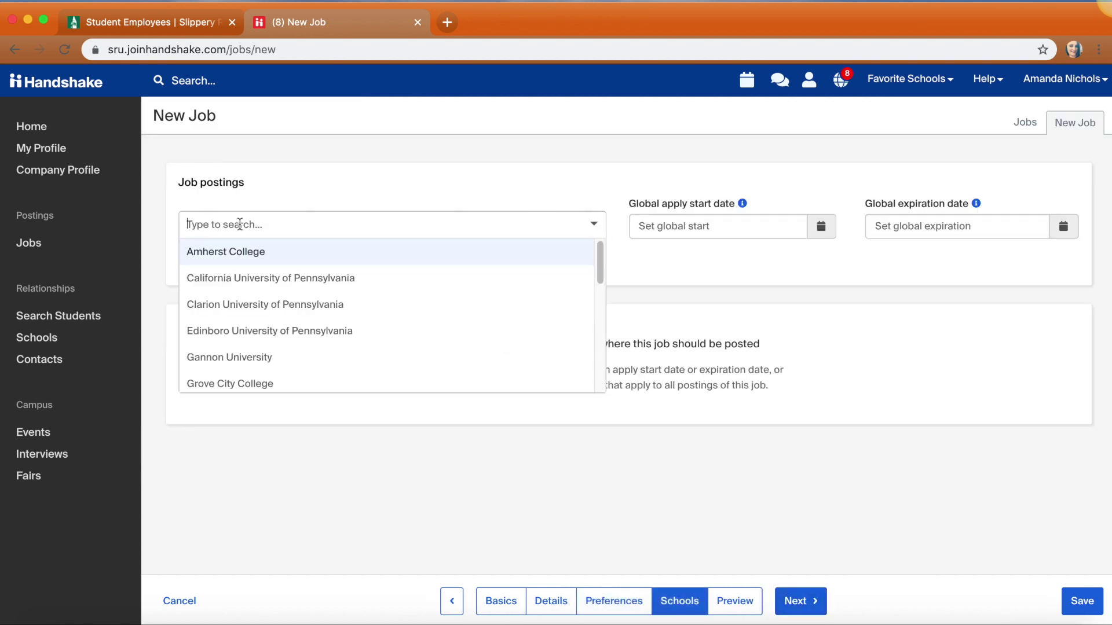
pyautogui.write('slippery rock universit')
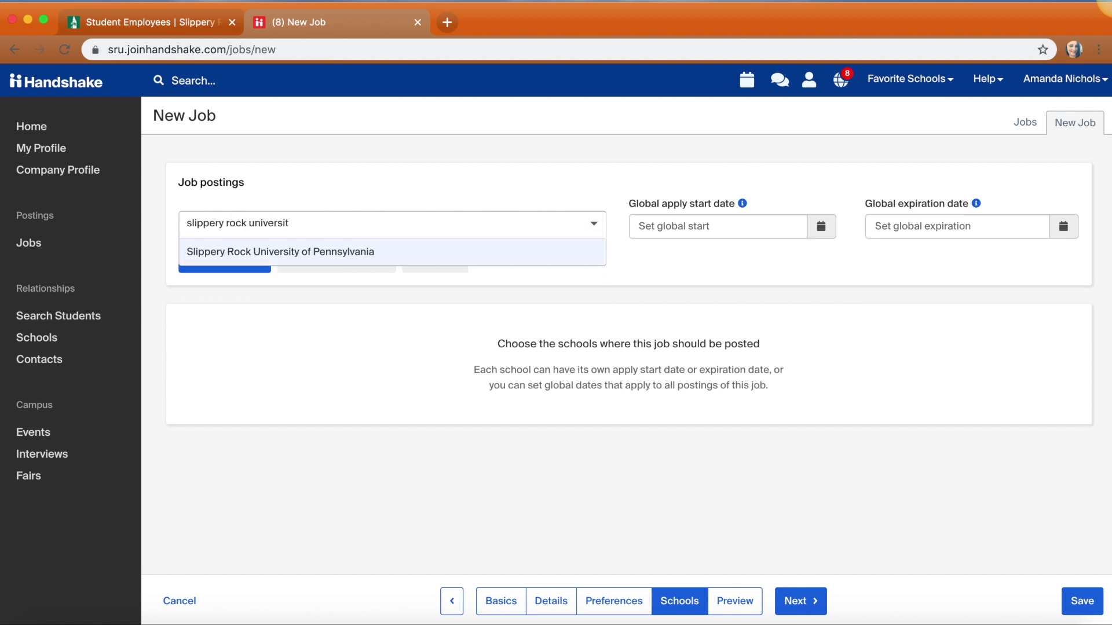
pyautogui.click(287, 250)
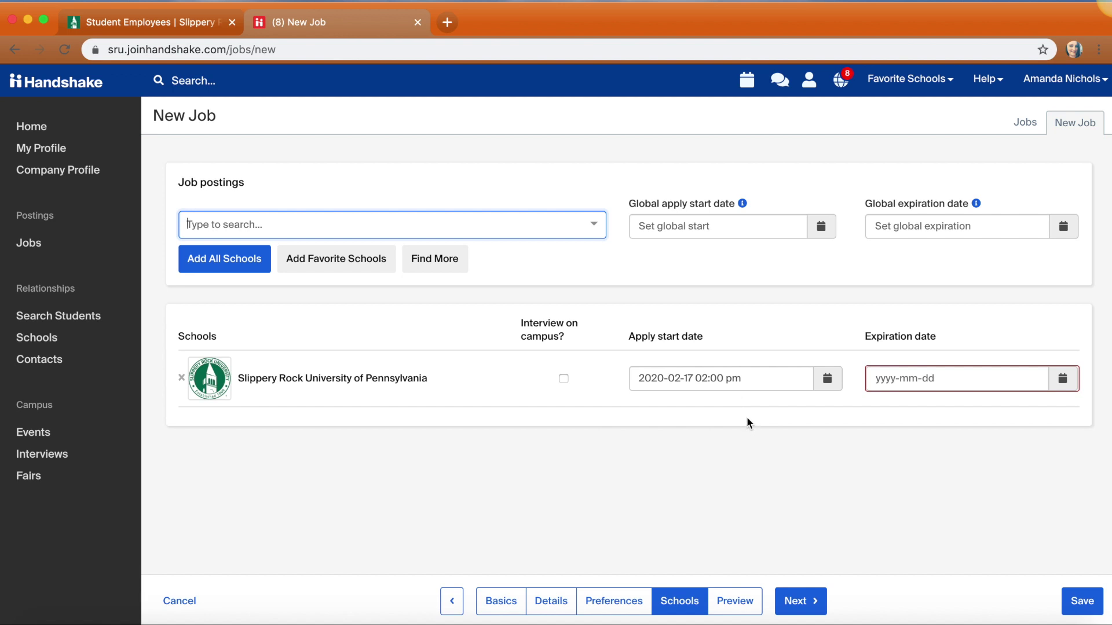
# Set the posting's expiration date to March 2, 2020 at 5:55 pm
pyautogui.click(1059, 385)
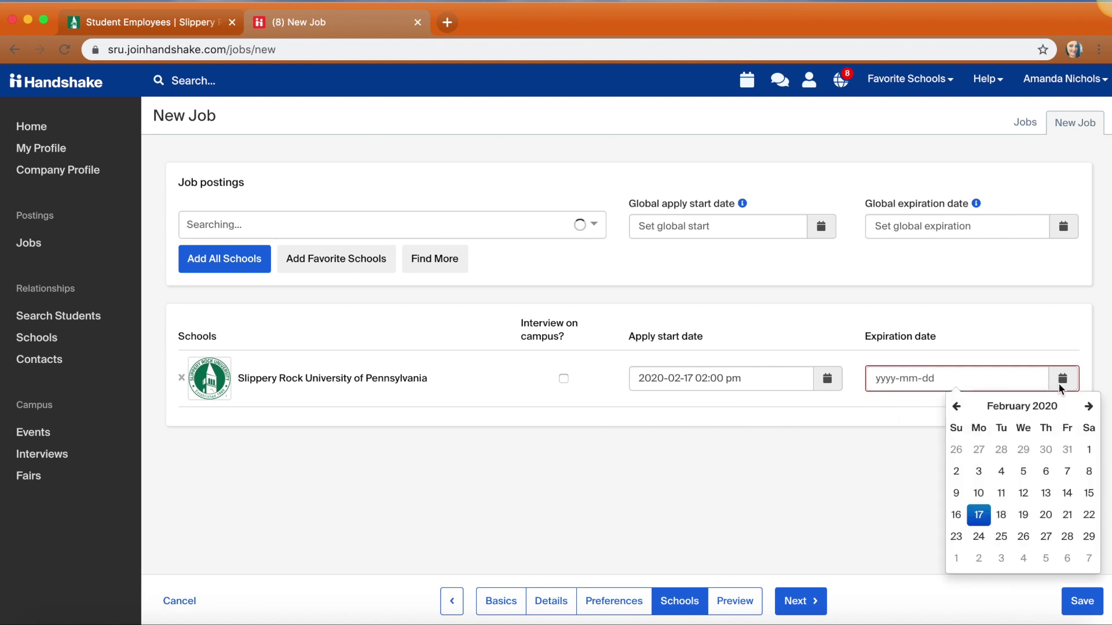
pyautogui.click(1088, 406)
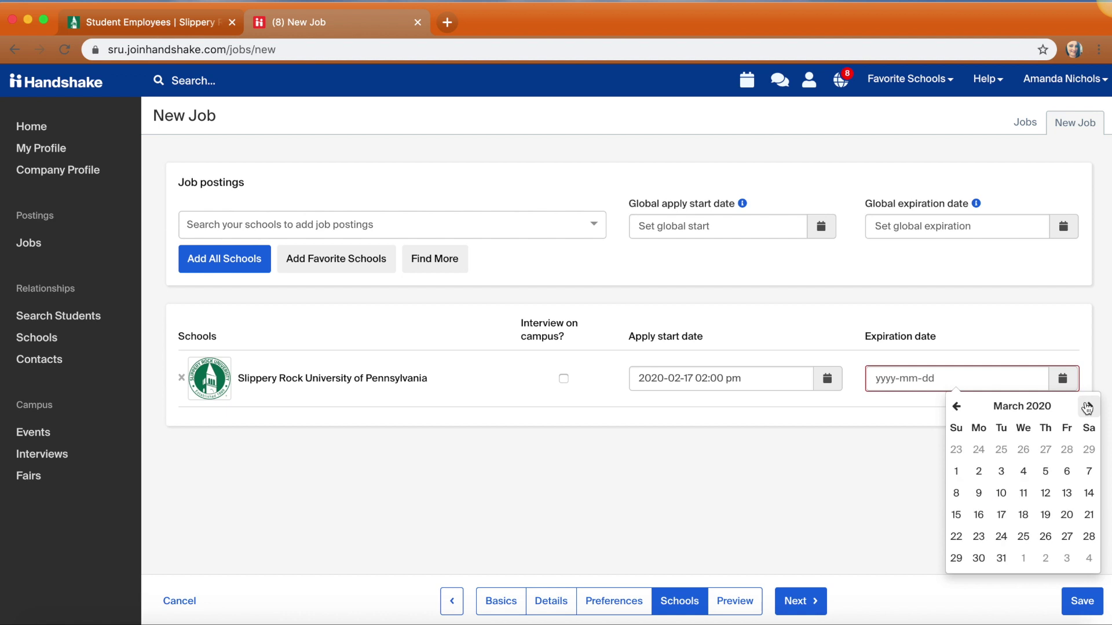
pyautogui.click(979, 471)
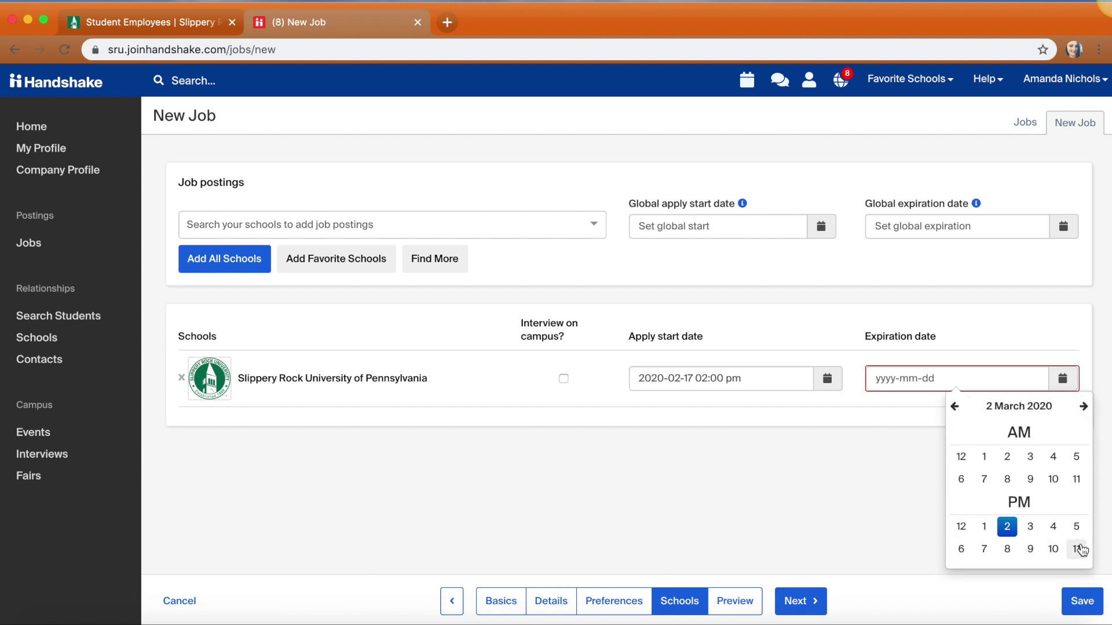
pyautogui.click(1076, 527)
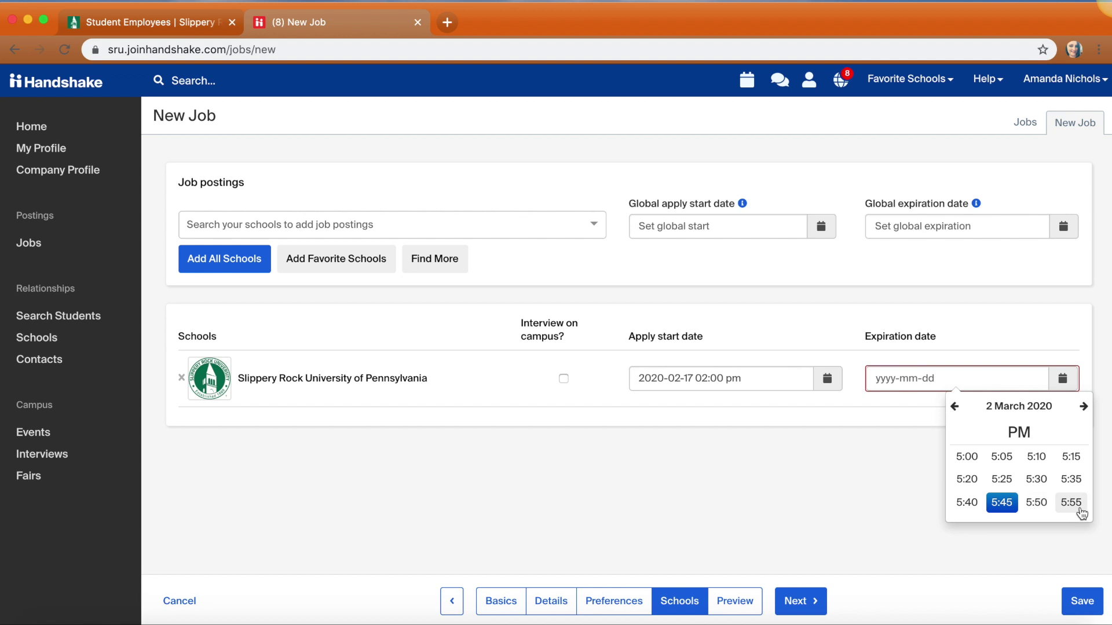
pyautogui.click(1072, 504)
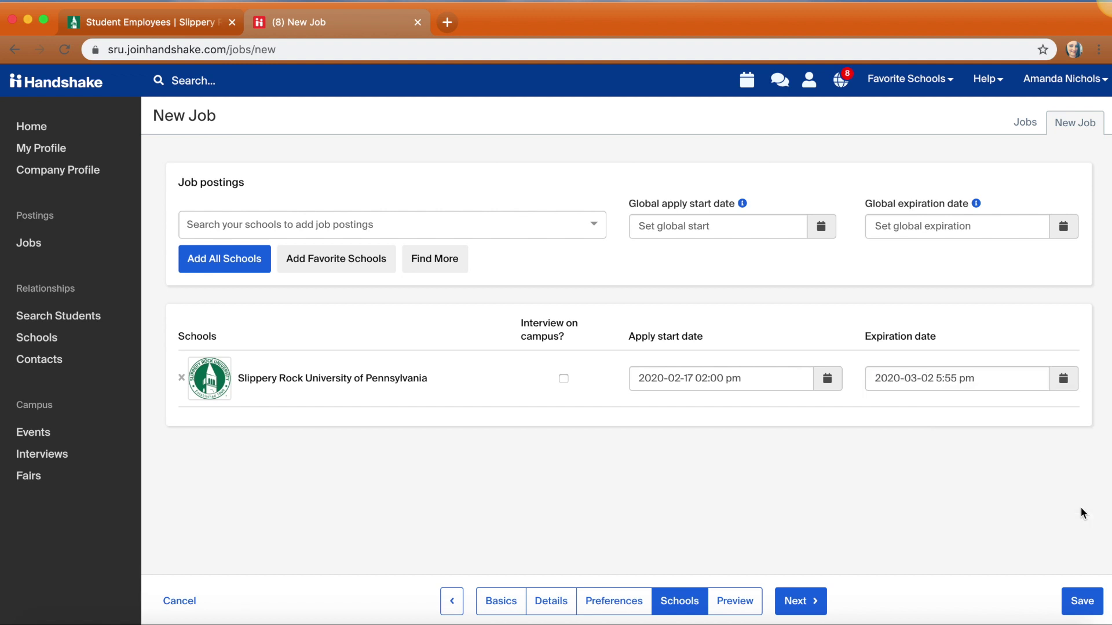
# Preview the Student Assistant posting and scroll through its job description
pyautogui.click(798, 602)
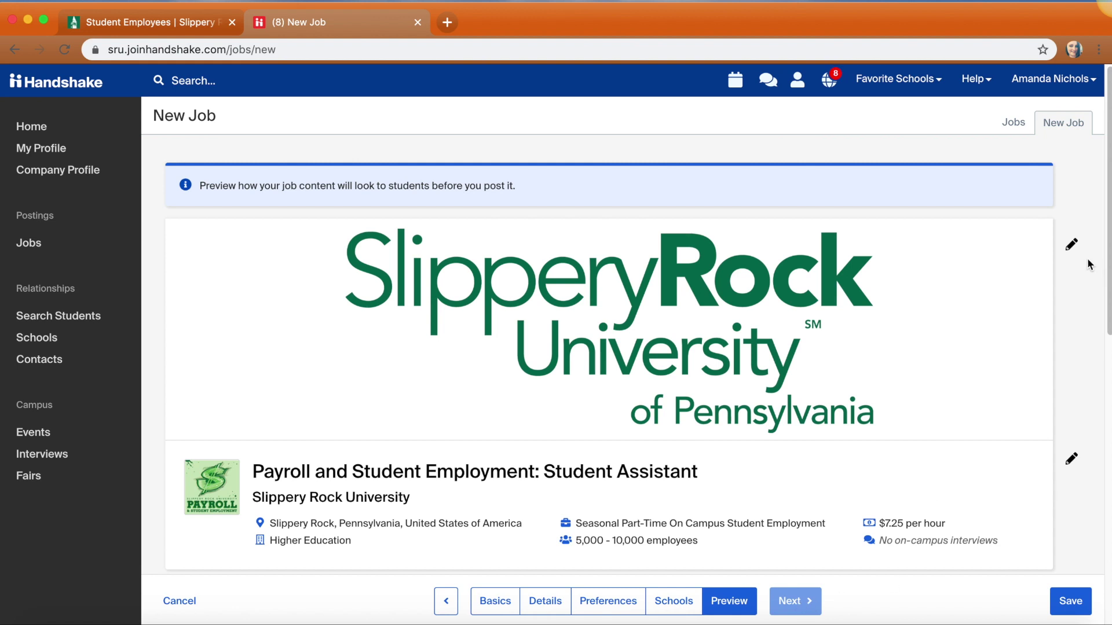
pyautogui.moveTo(1107, 238); pyautogui.dragTo(1101, 560)
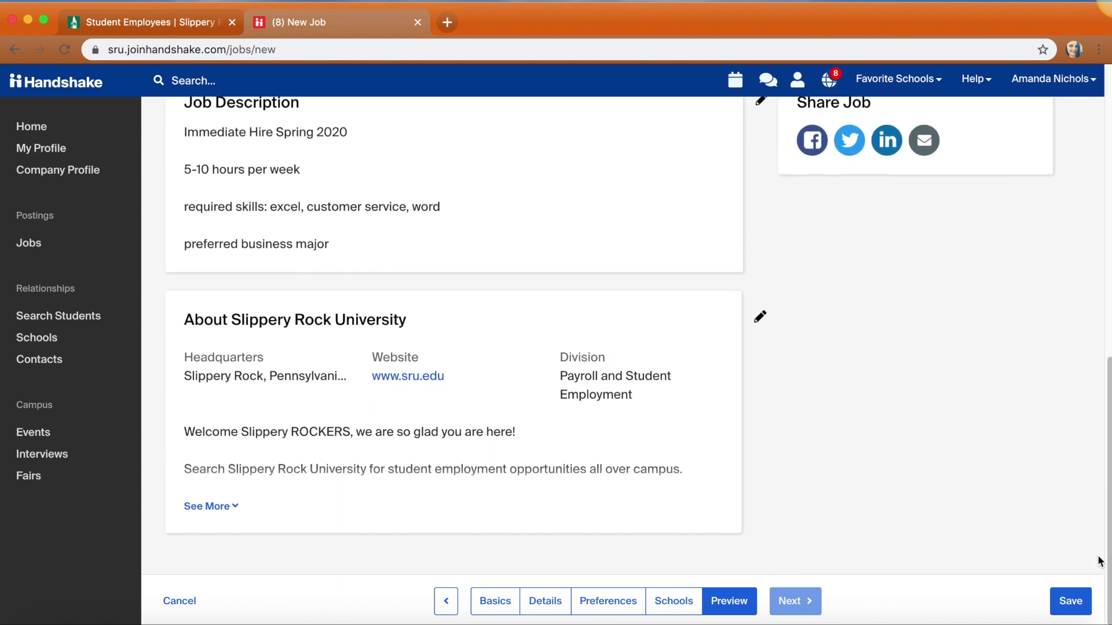